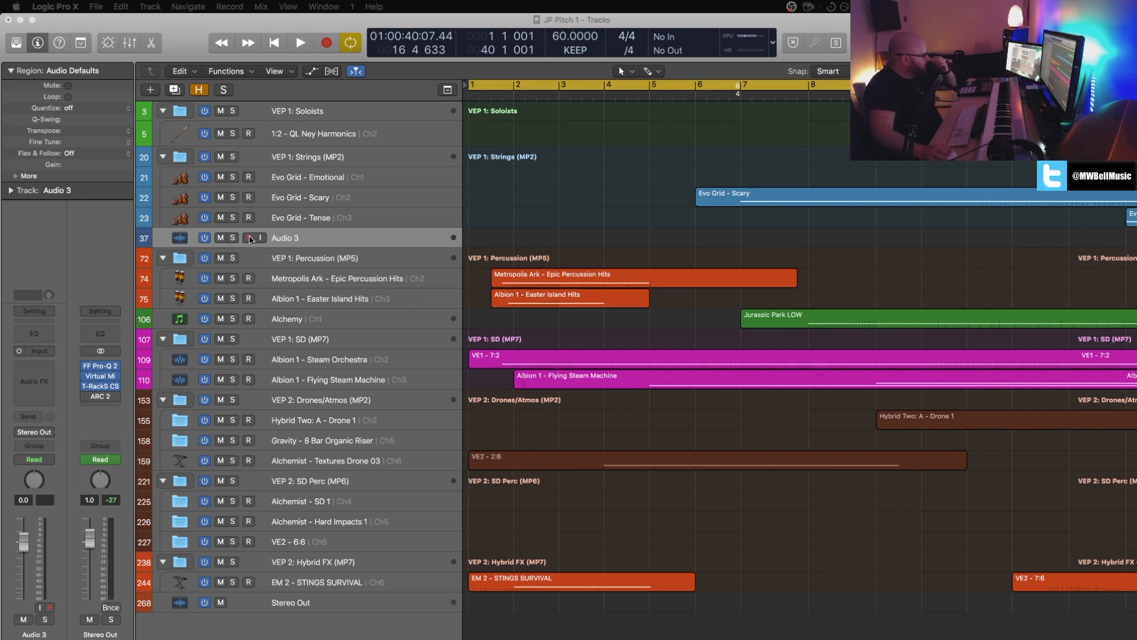
Step: Play the project and open the QL Ney Harmonics region in the Piano Roll with its automation area shown
click(275, 240)
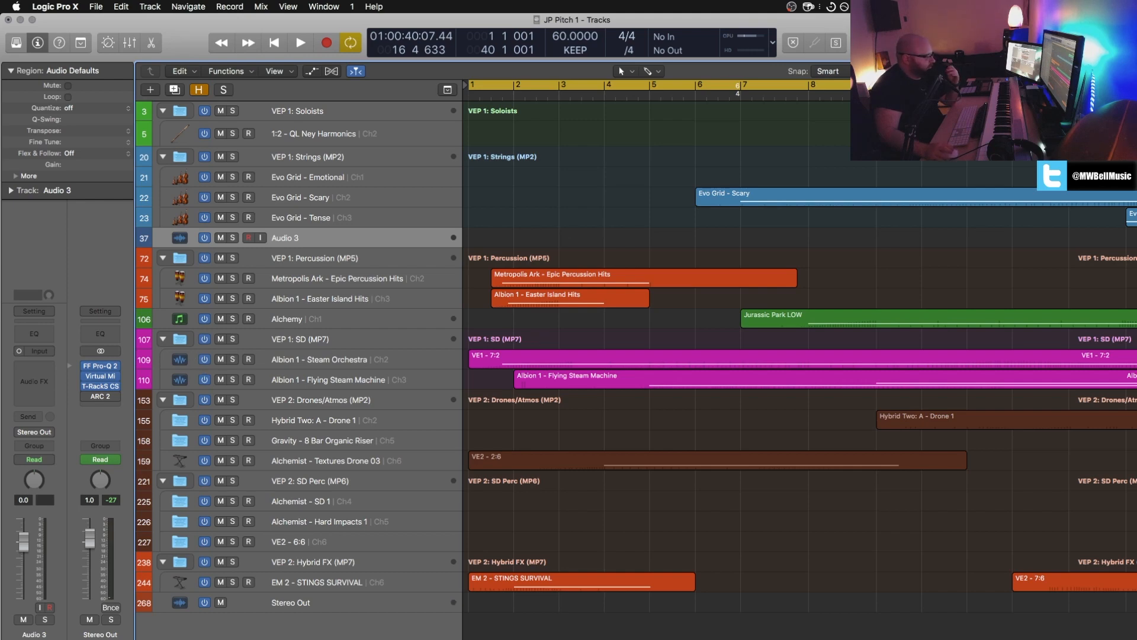
key(space)
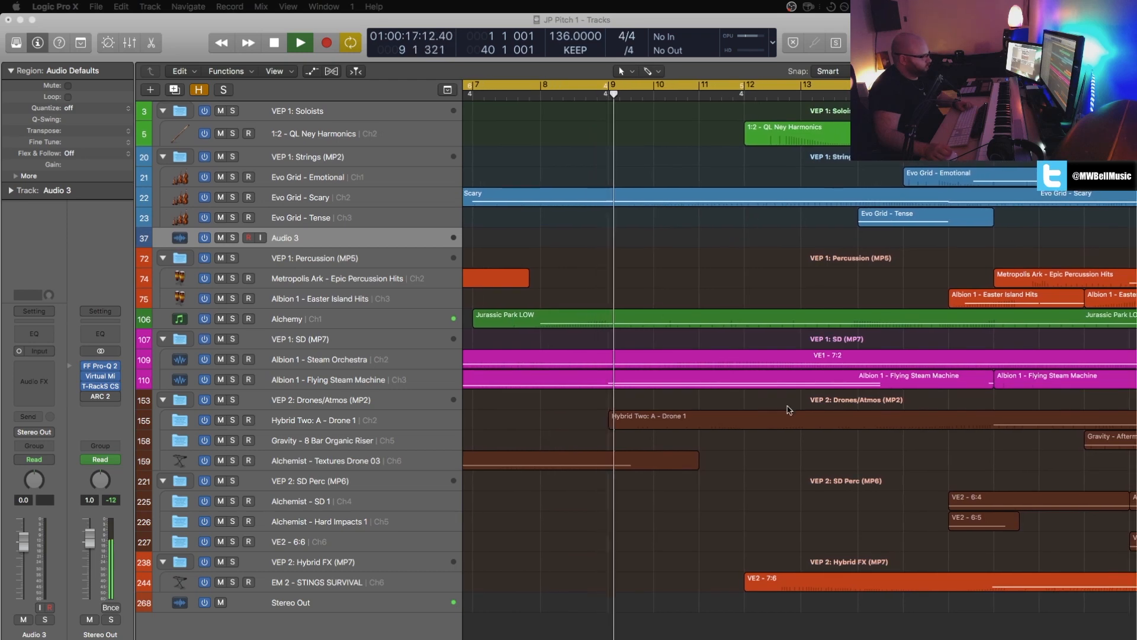
click(795, 133)
key(p)
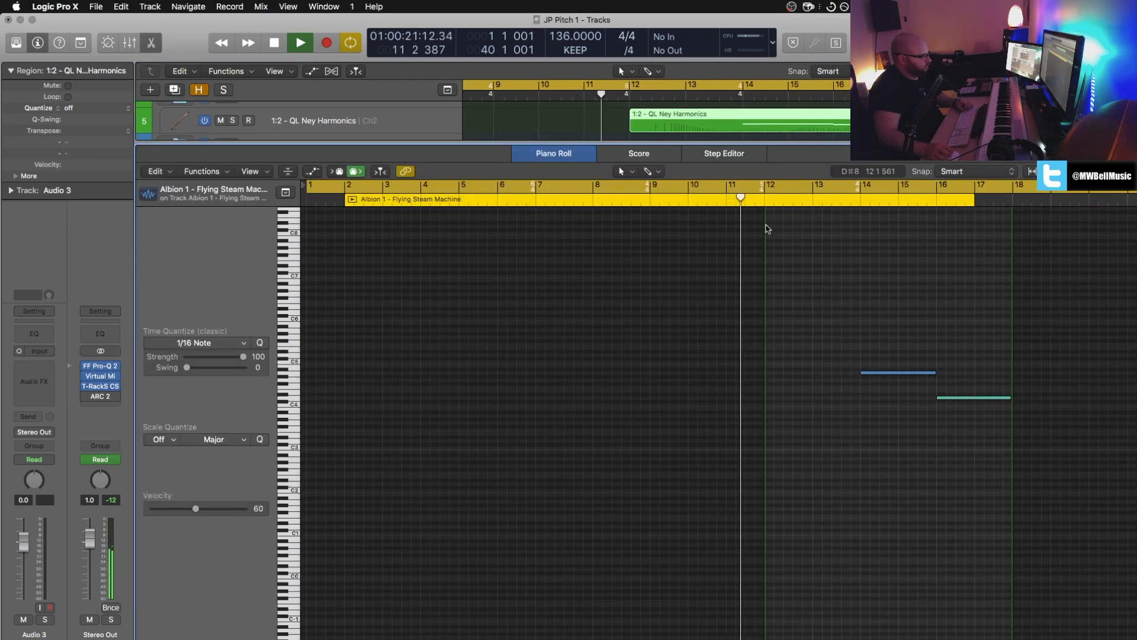
click(313, 172)
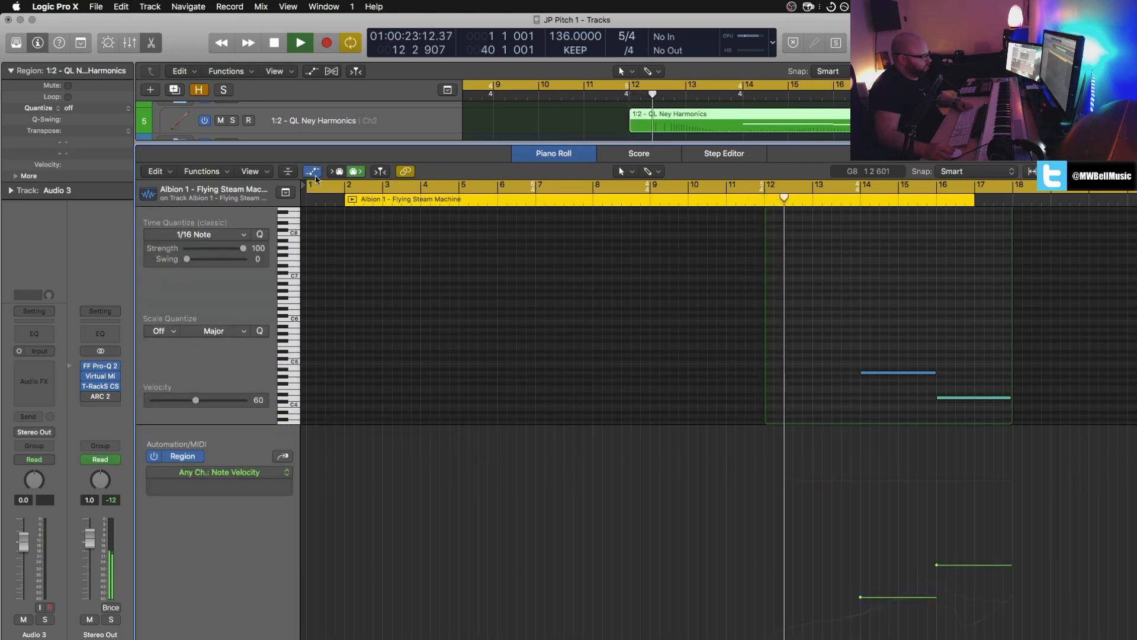
Step: Examine the Modulation and Expression curves of the QL Ney Harmonics region during playback, and close the editor
click(283, 457)
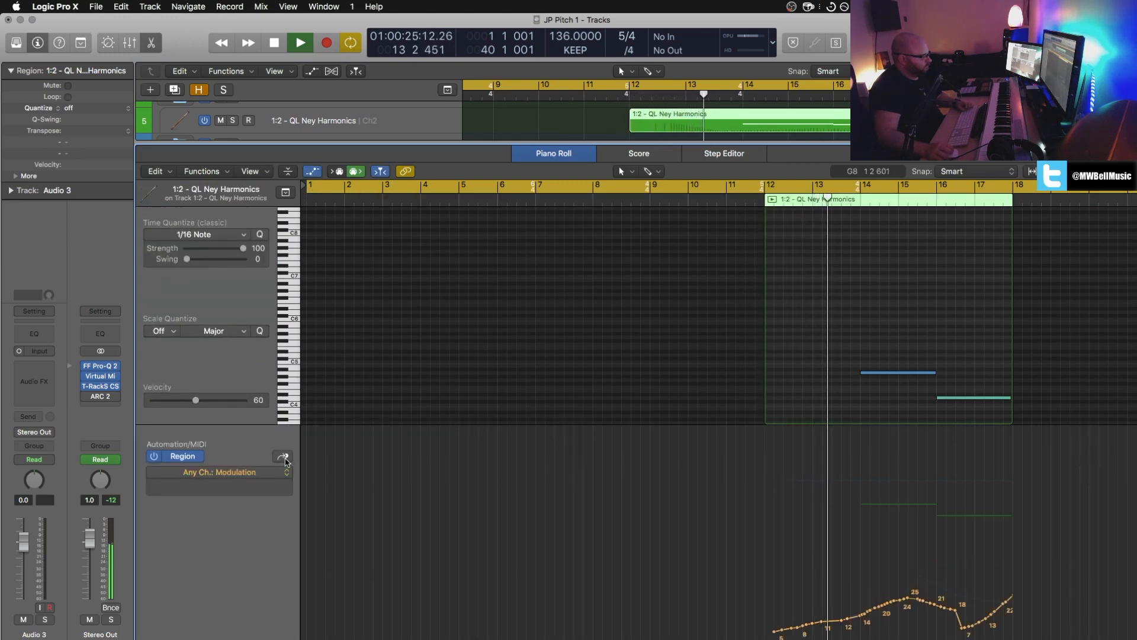
click(283, 458)
click(283, 458)
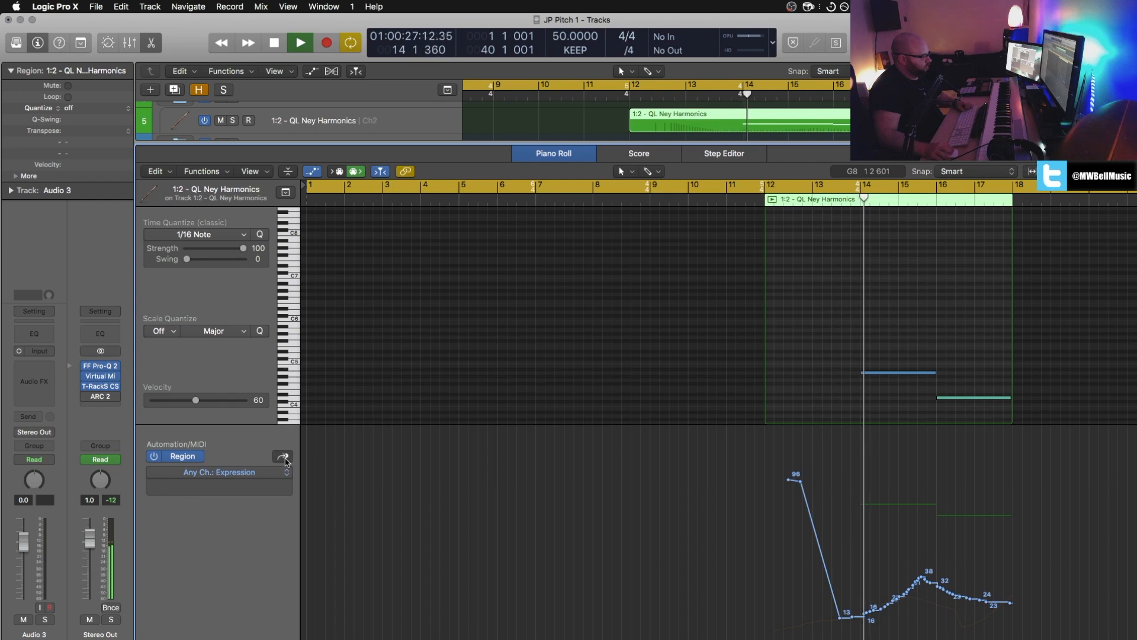
click(283, 457)
click(283, 457)
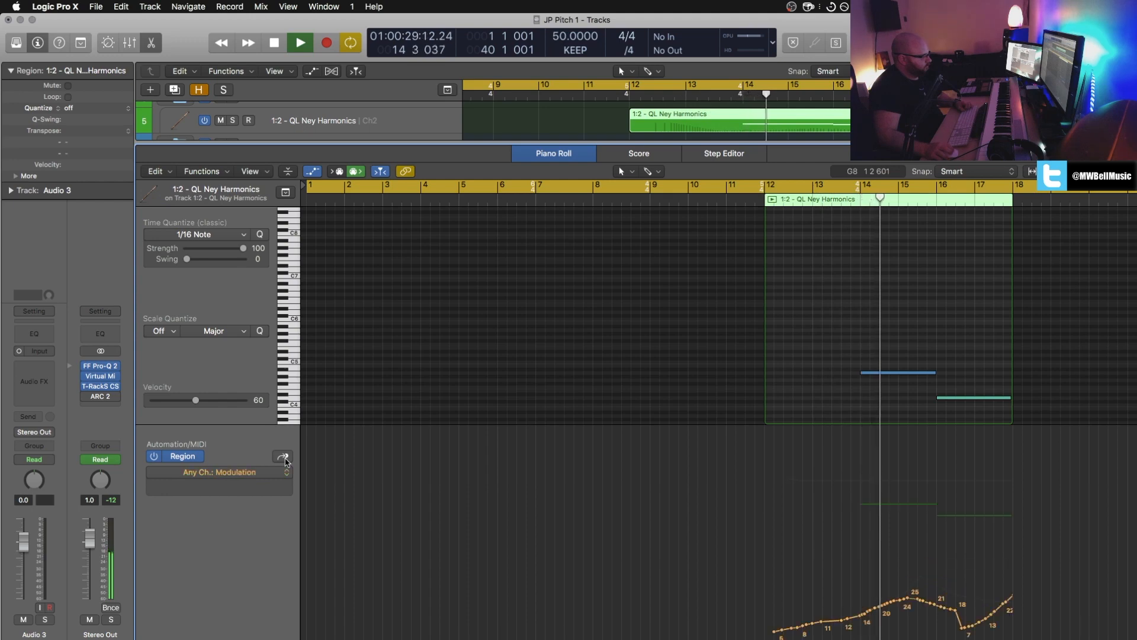
click(285, 461)
click(284, 461)
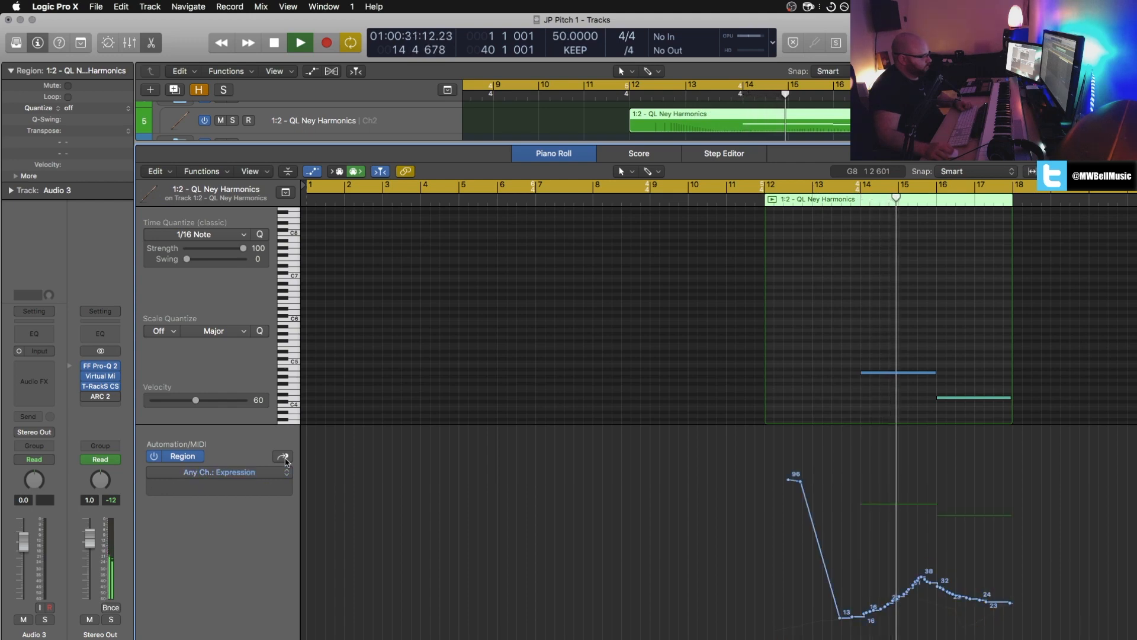
scroll(781, 283, right, 2)
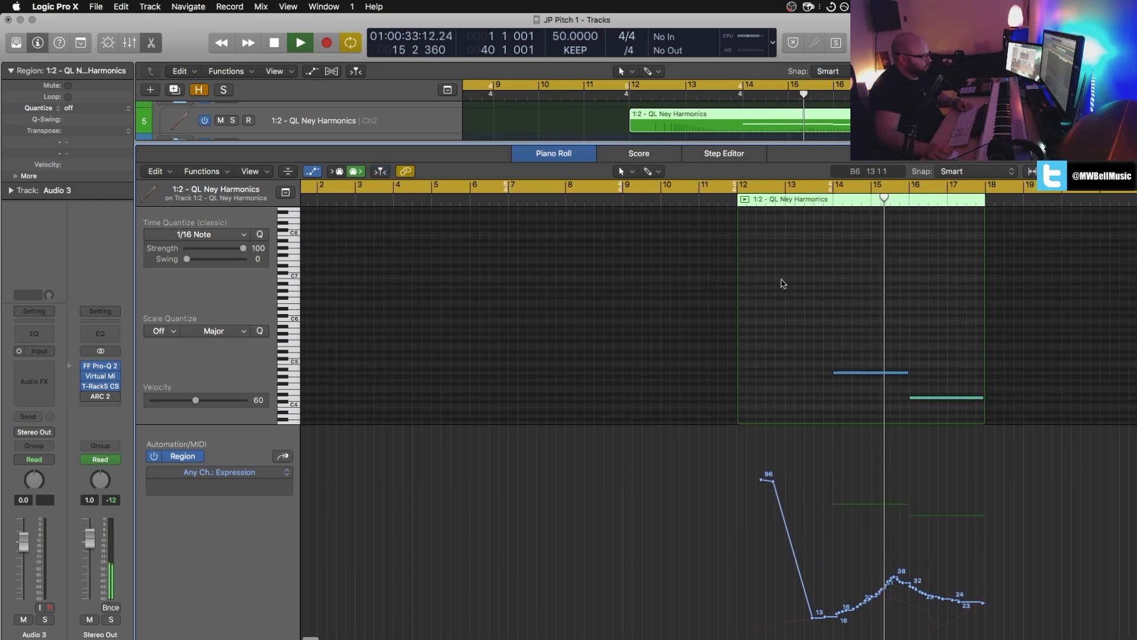
scroll(783, 283, right, 2)
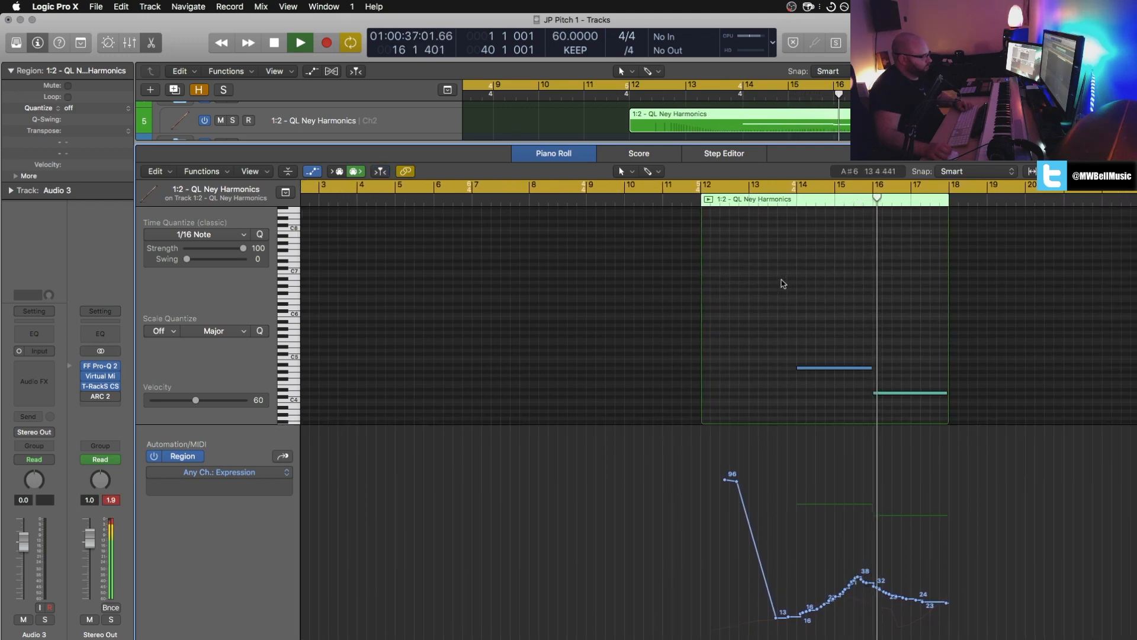
key(x)
key(x)
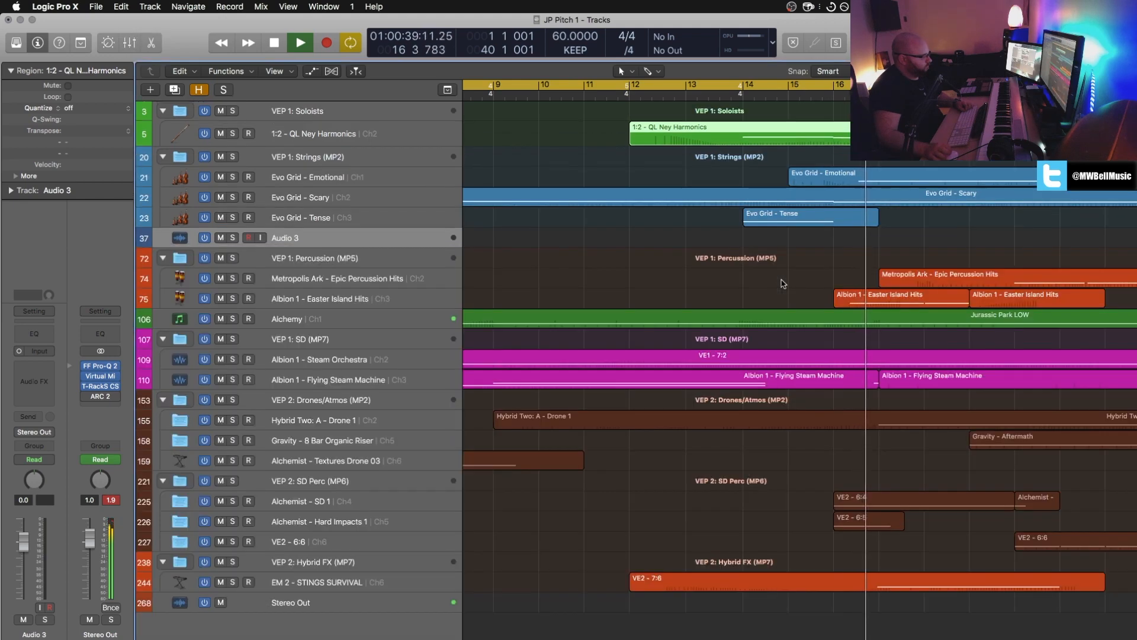
Step: Examine the Modulation and MIDI Volume curves of the Metropolis Ark - Epic Percussion Hits region starting at bar 17, and close the editor
scroll(783, 283, right, 3)
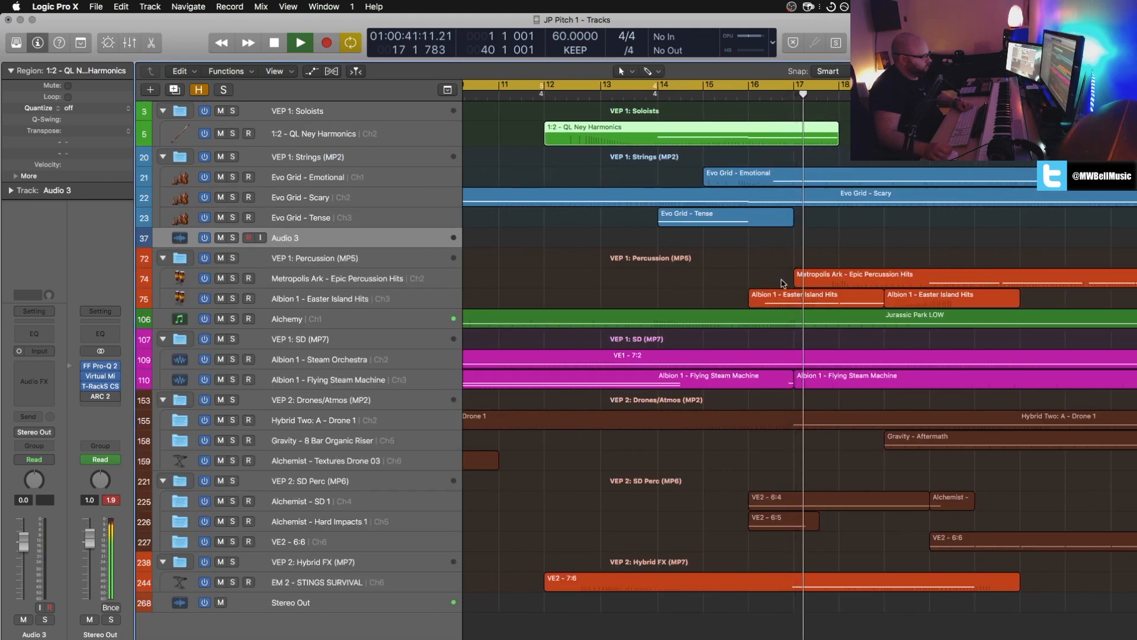
scroll(783, 283, right, 2)
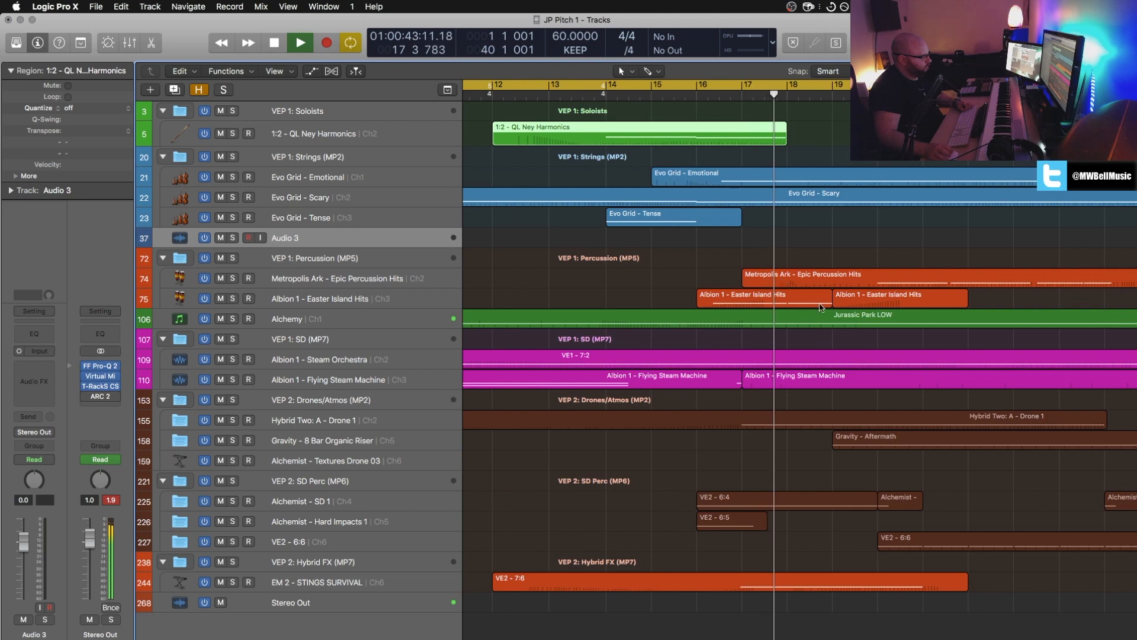
click(880, 282)
key(p)
scroll(882, 286, right, 10)
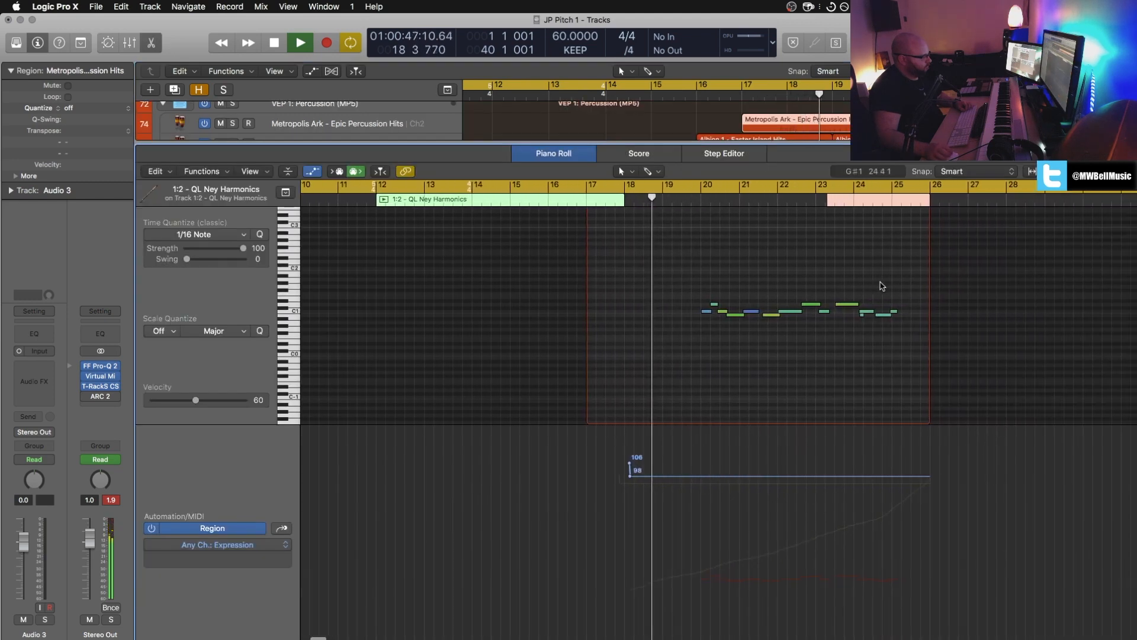
click(288, 527)
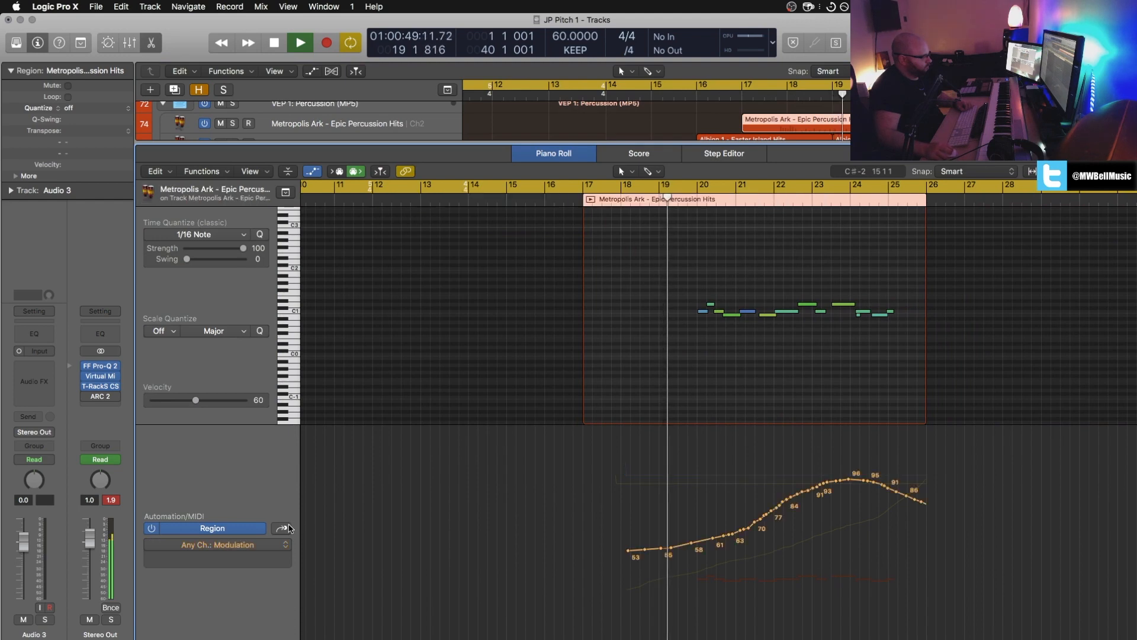
click(289, 528)
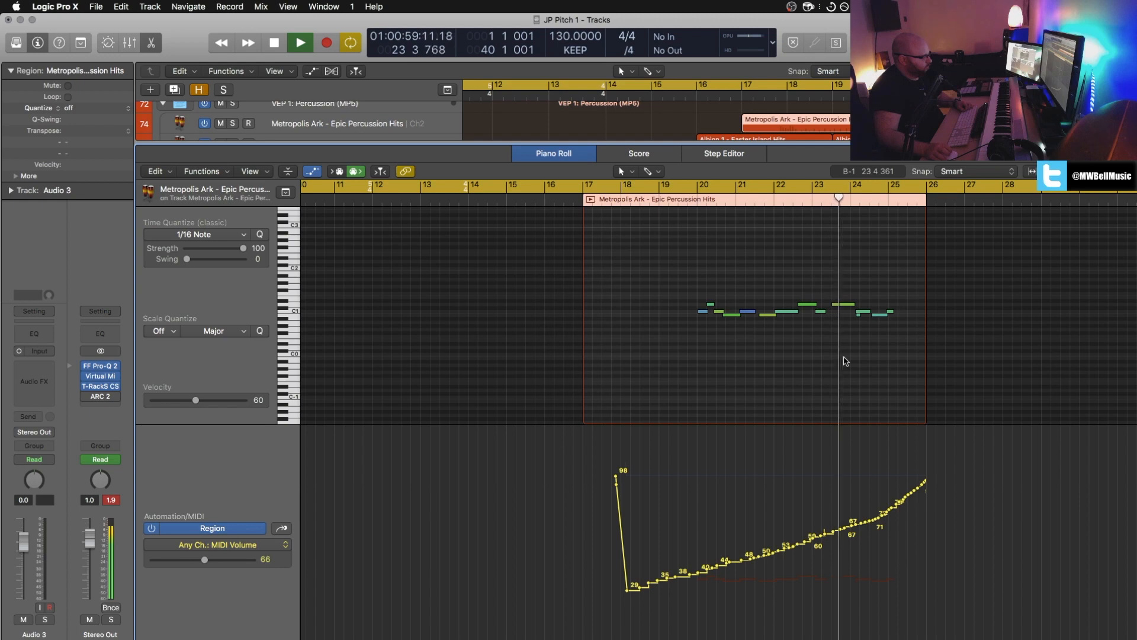
key(x)
key(x)
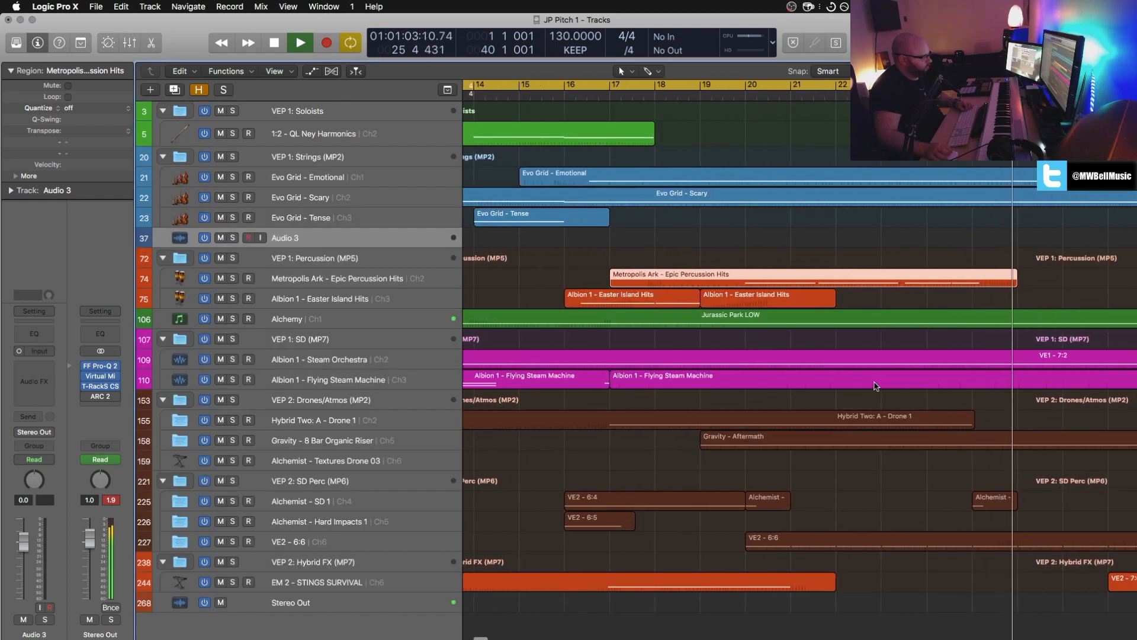
Step: Open the VE2 - 6:6 region in the Piano Roll to examine its notes and MIDI Volume curve, and close the editor
click(908, 539)
key(p)
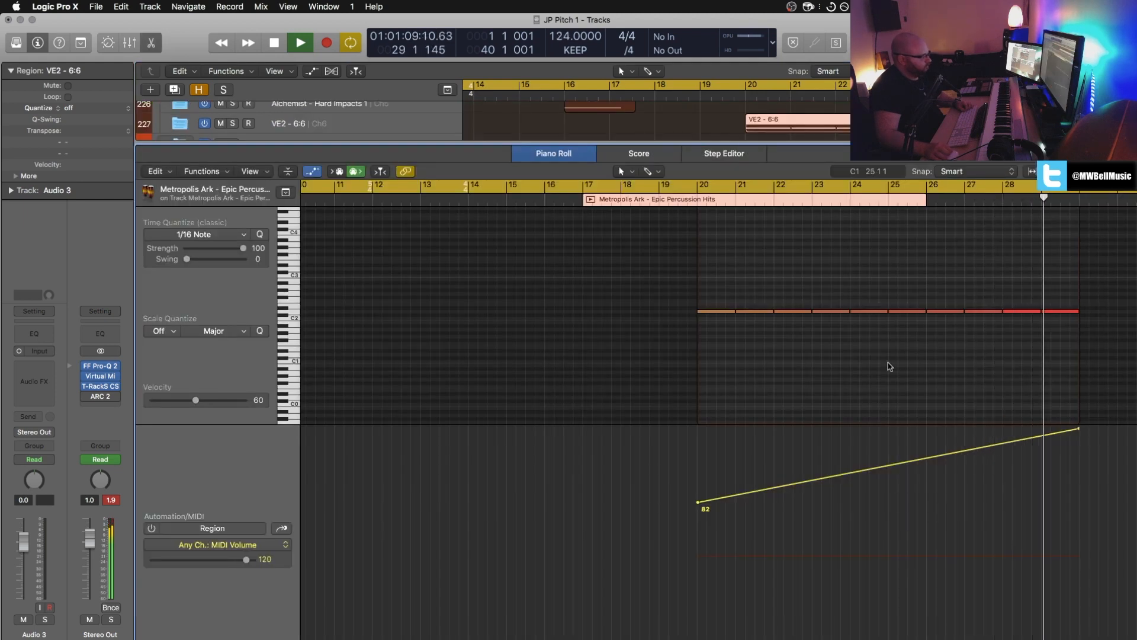
key(x)
key(x)
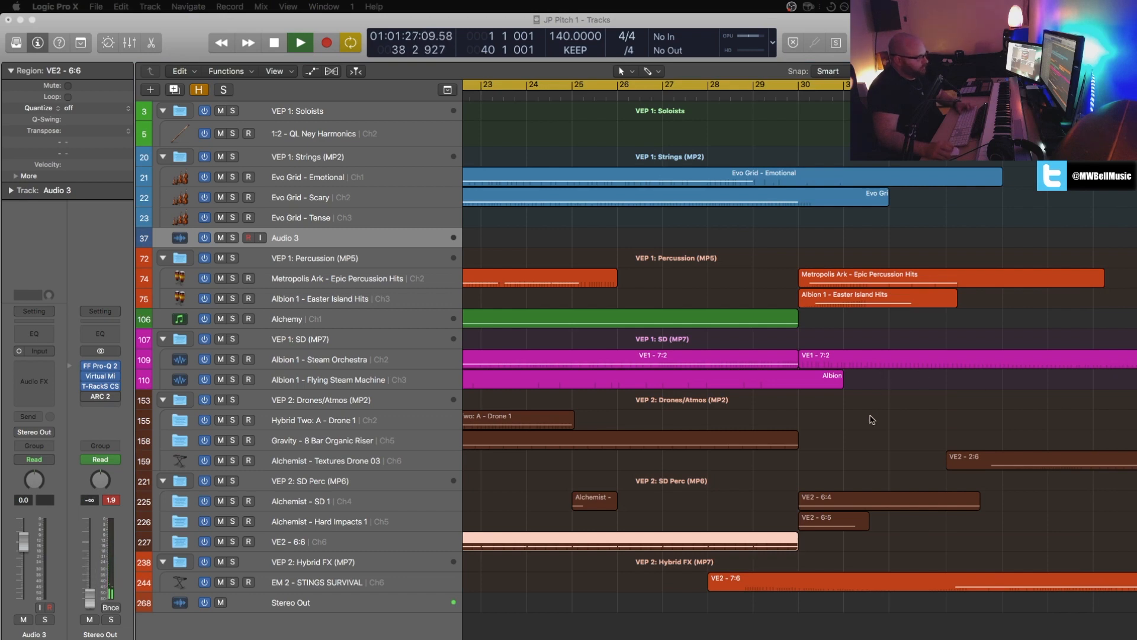
Step: Stop playback and return the playhead to the beginning of the project
click(872, 419)
key(space)
key(Return)
key(space)
key(space)
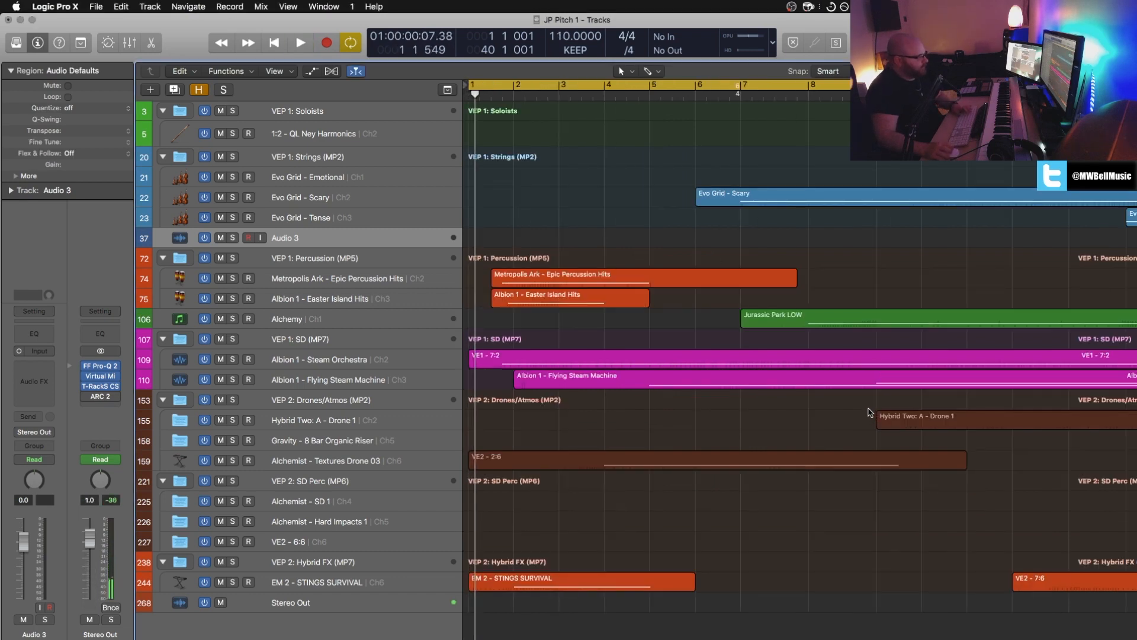
key(Return)
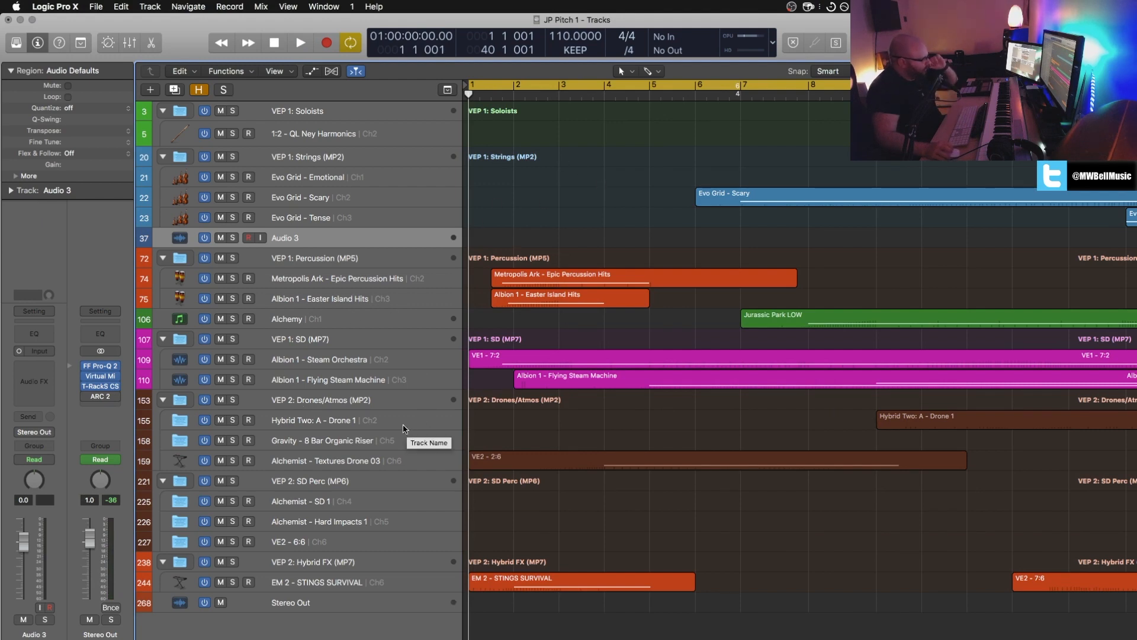
Step: Select the Albion 1 - Easter Island Hits track with its regions
click(323, 303)
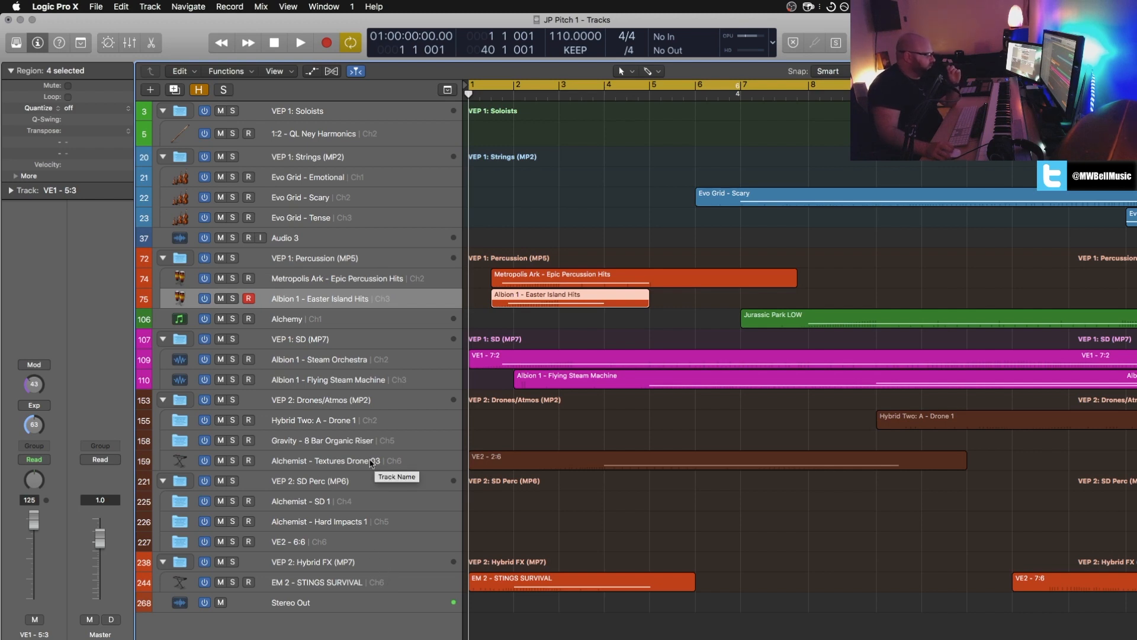
scroll(382, 304, up, 1)
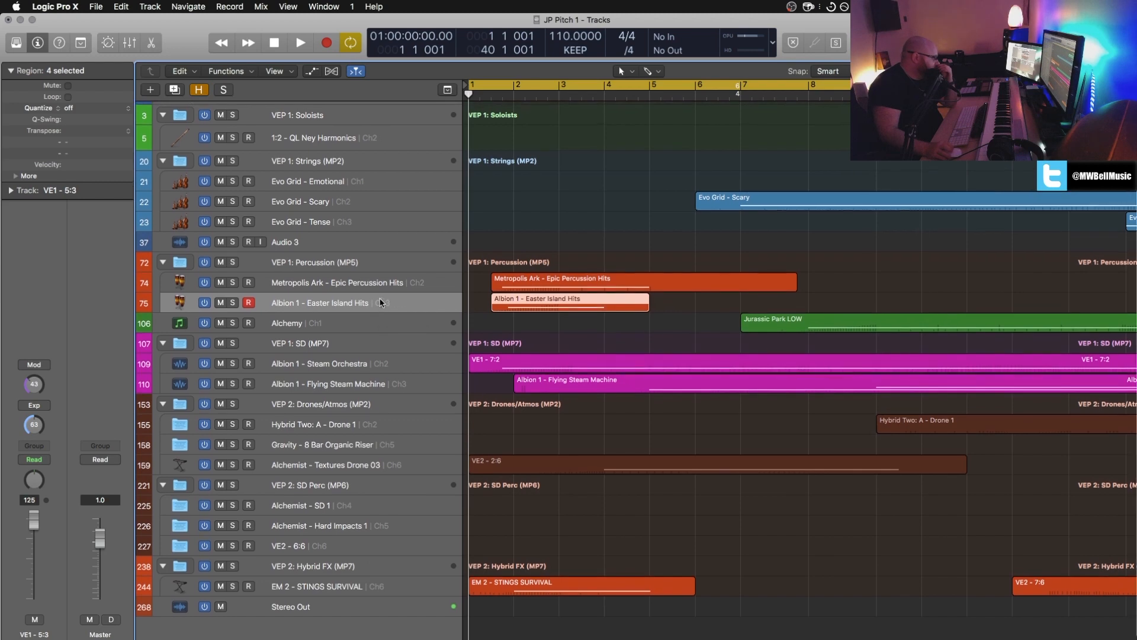
Step: Open the QL Ney Harmonics region in the Piano Roll and play it soloed in a loop from bar 12 to bar 18
scroll(473, 282, right, 10)
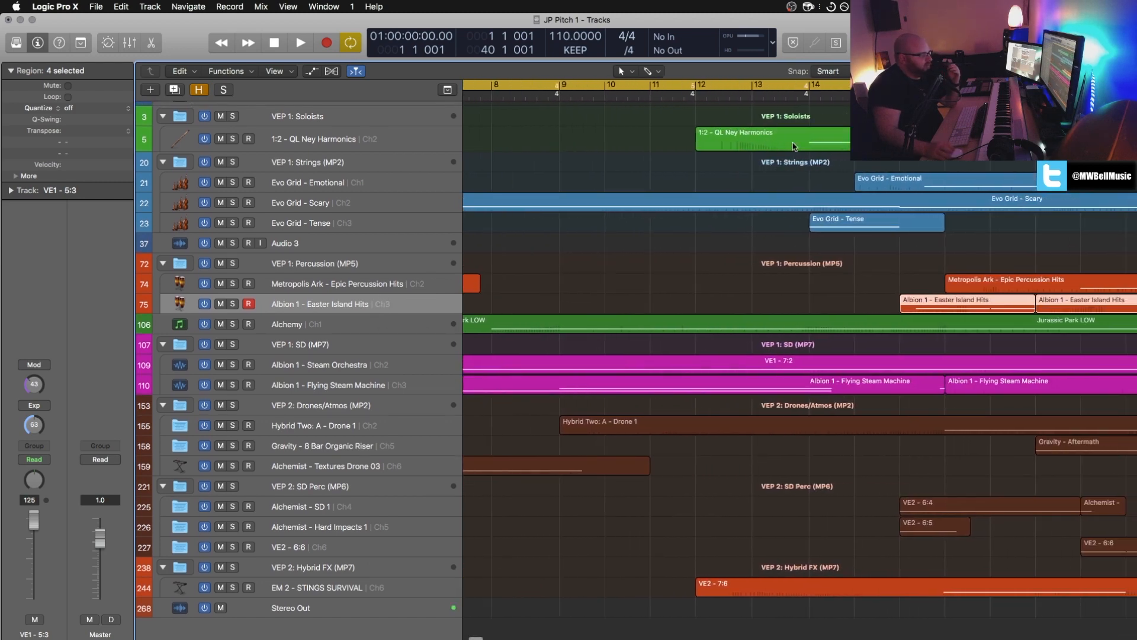
double_click(792, 149)
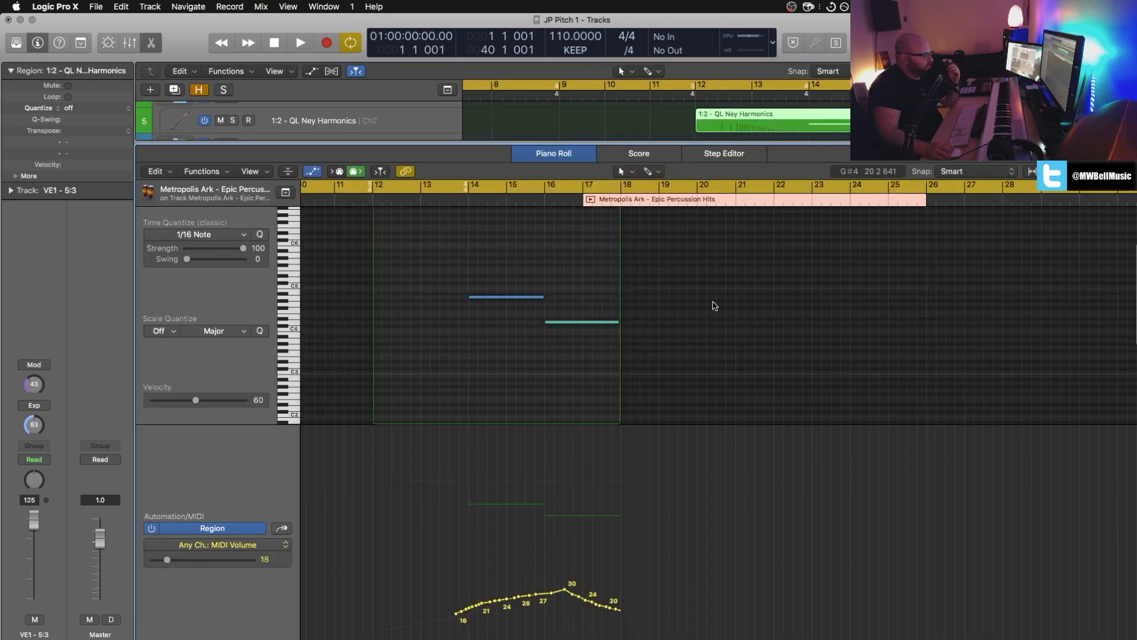
click(449, 202)
click(468, 201)
click(583, 202)
click(456, 189)
click(374, 200)
click(380, 199)
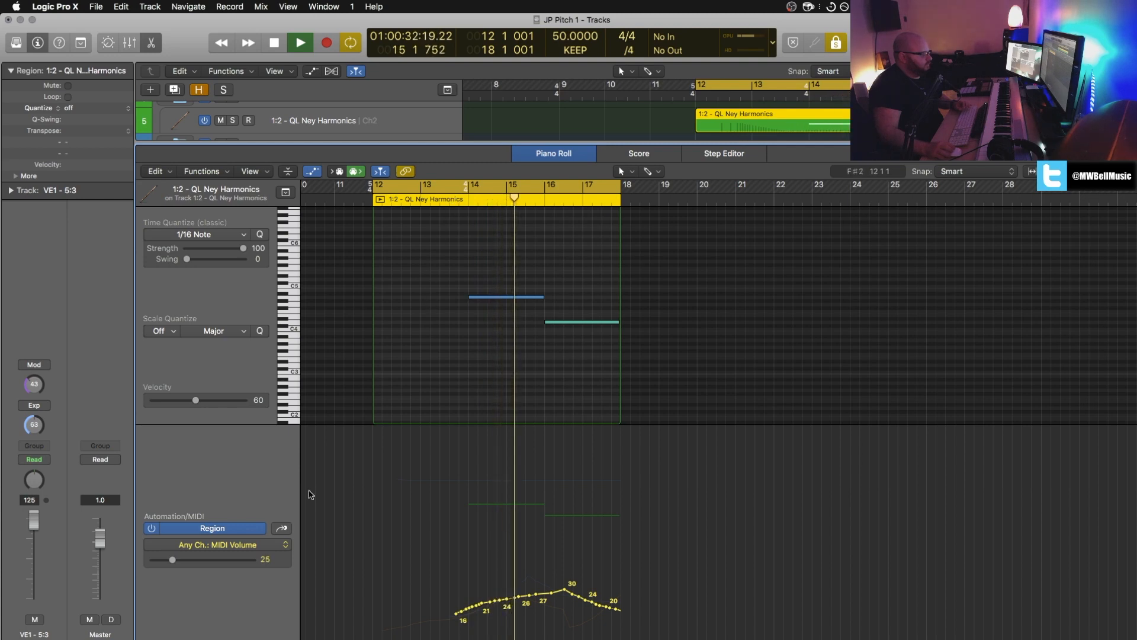
Step: Display the Expression curve of the soloed QL Ney Harmonics region, and close the editor
click(280, 529)
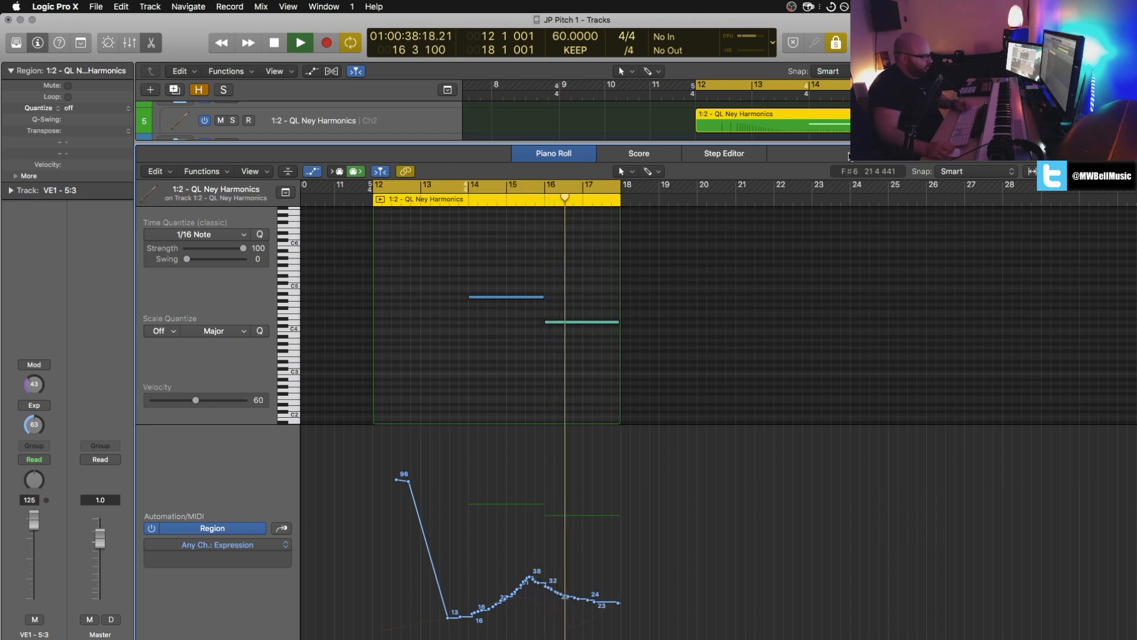
key(x)
key(x)
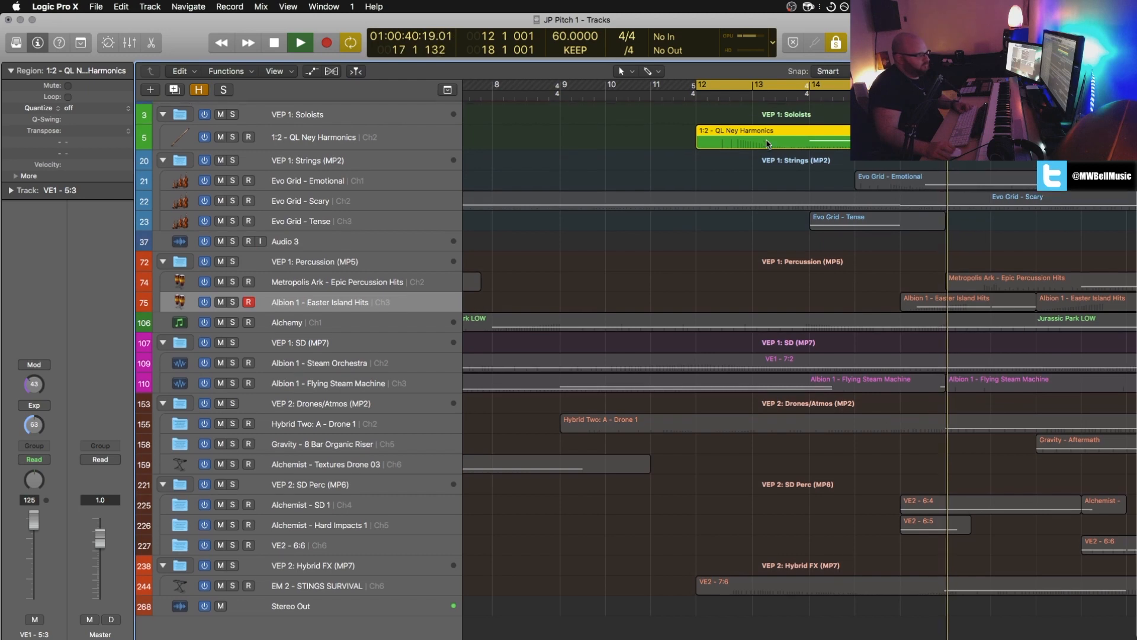
Step: Stop the looped solo playback and leave the playhead at bar 12
scroll(651, 142, up, 1)
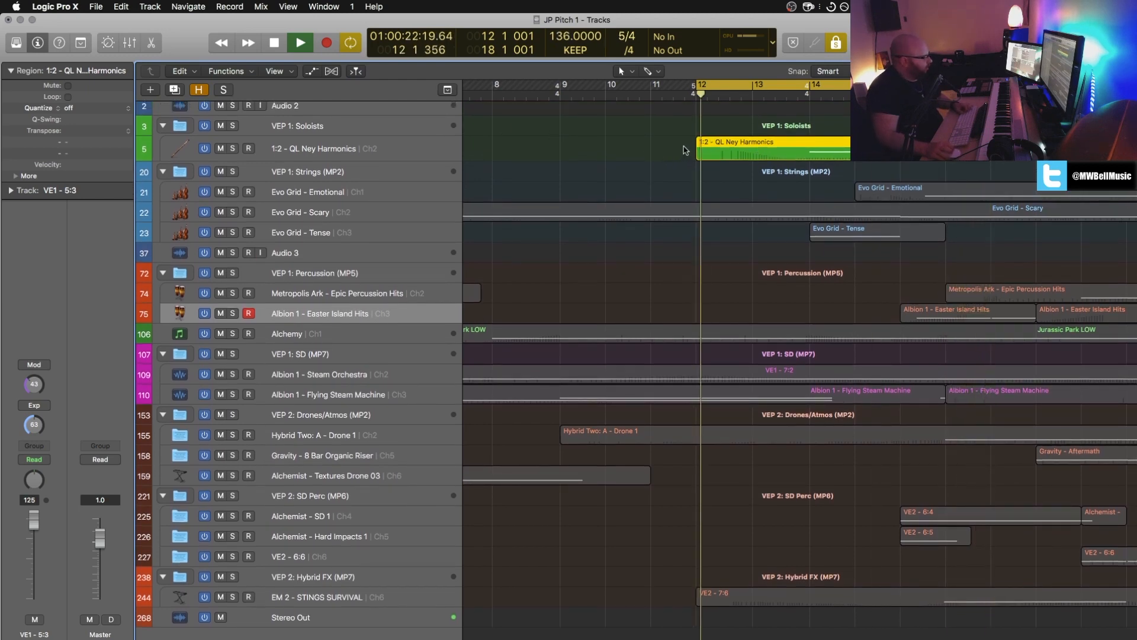
key(space)
click(695, 95)
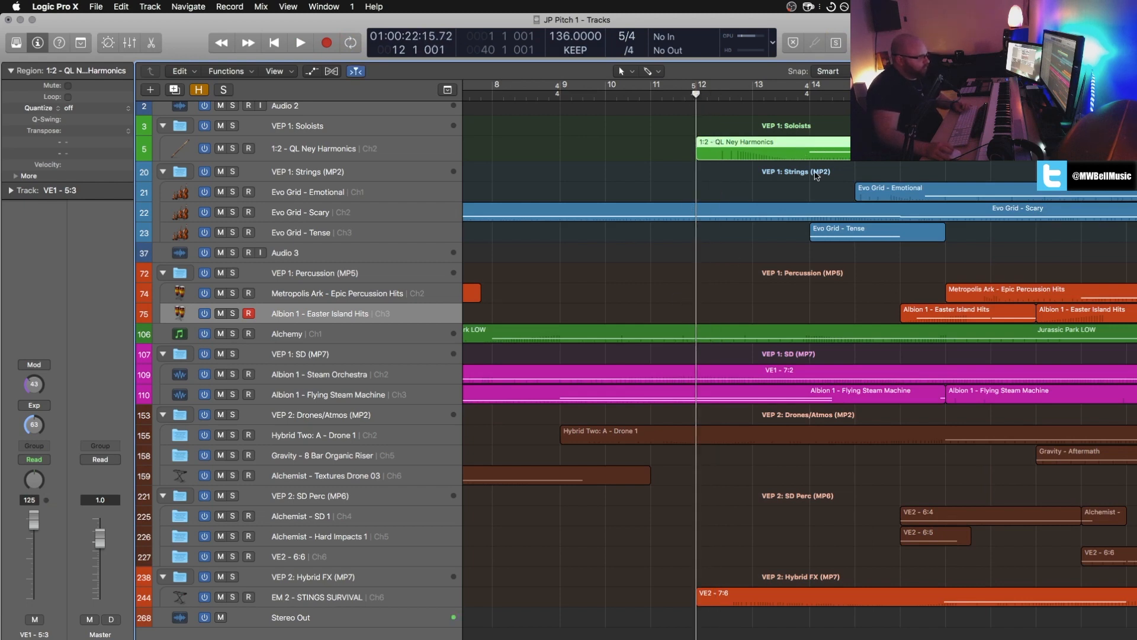
Step: Play the Evo Grid - Scary region soloed from its start in the Piano Roll and show the global tracks there
click(492, 213)
scroll(534, 218, left, 5)
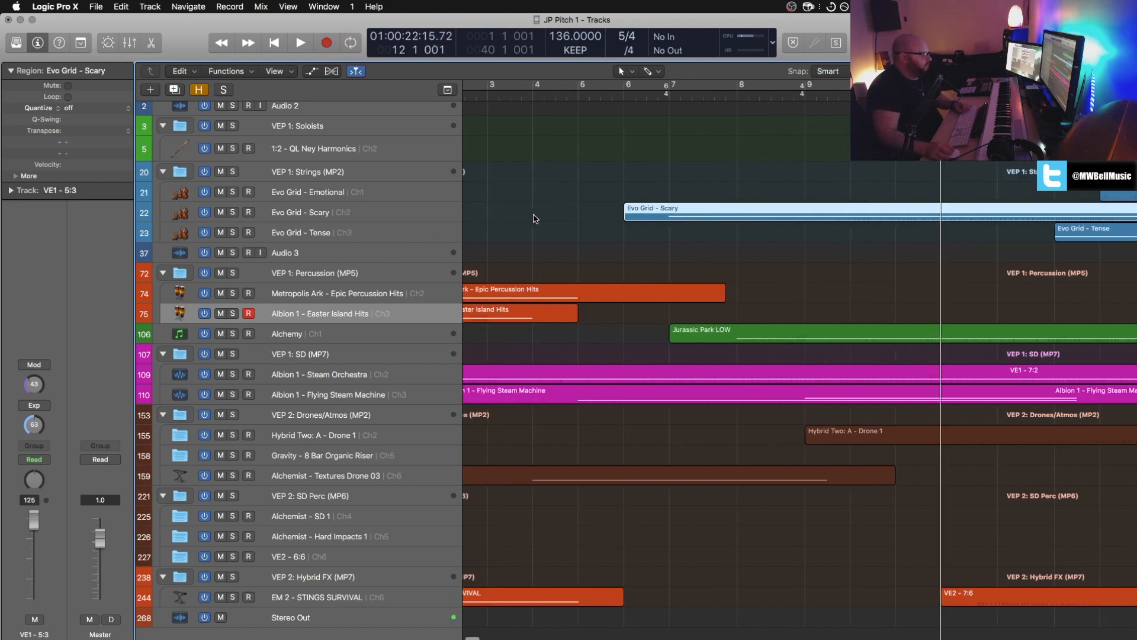
key(p)
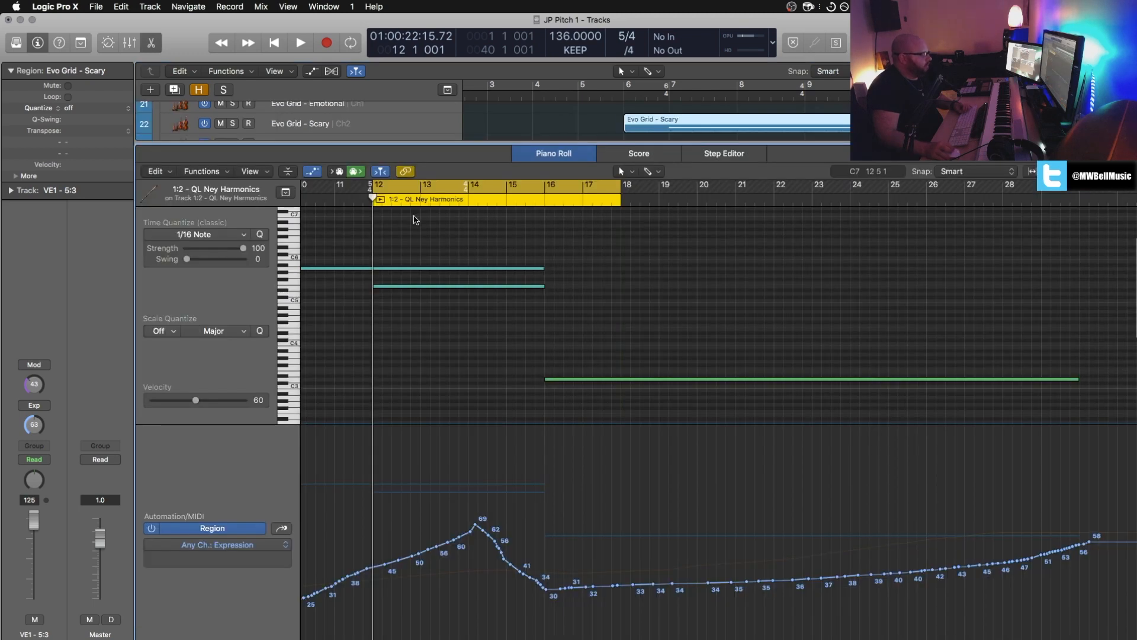
drag(423, 200, 344, 197)
scroll(345, 200, left, 7)
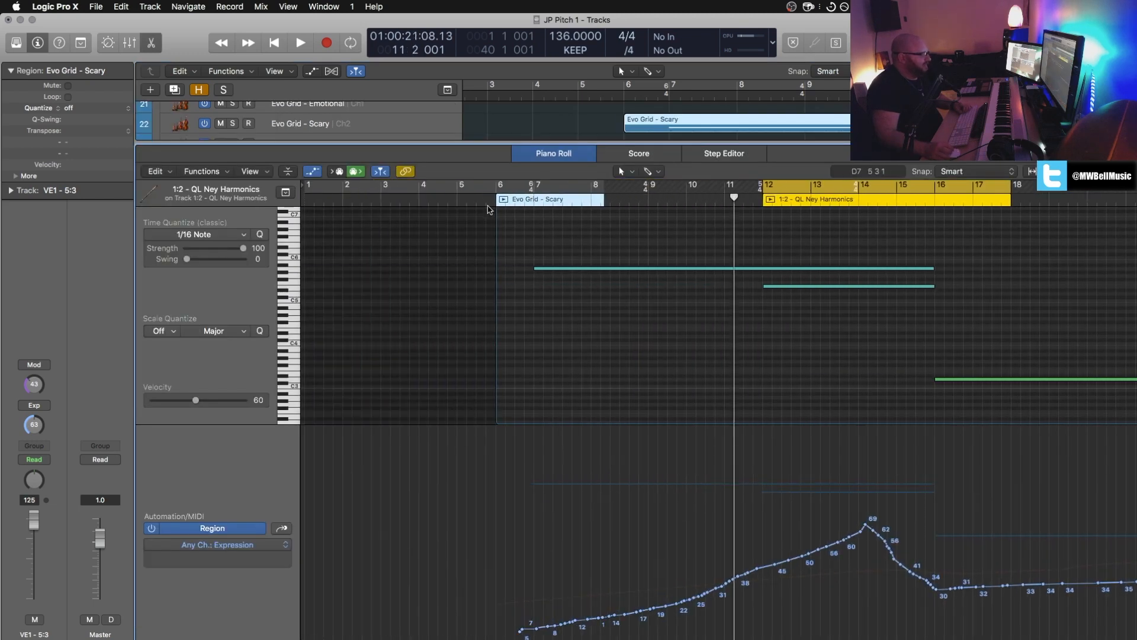
click(504, 201)
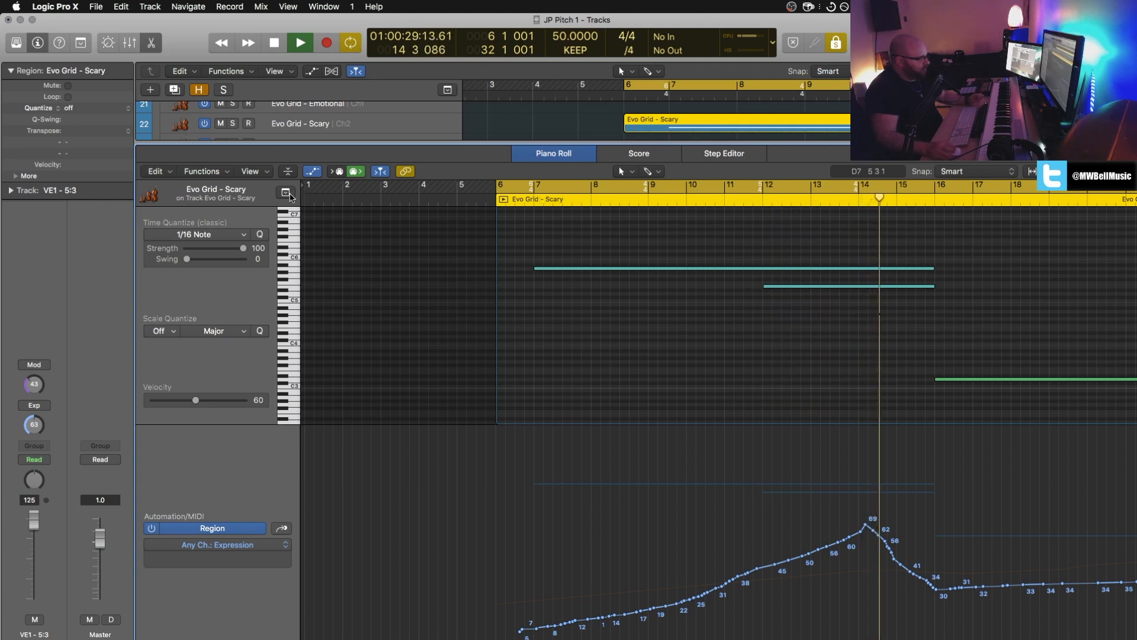
key(g)
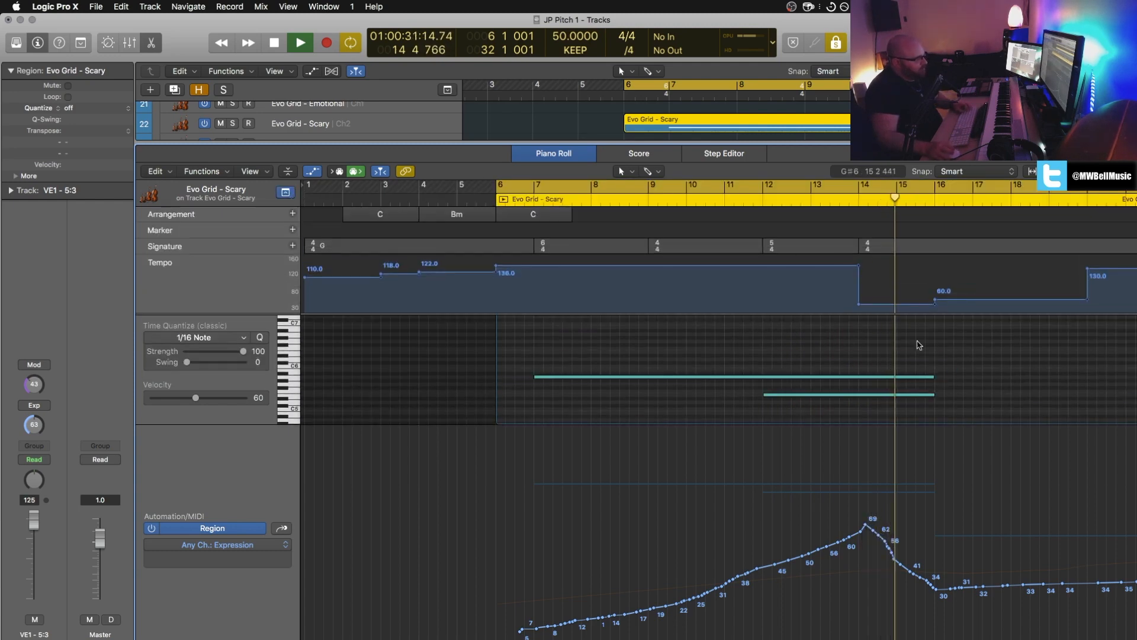
Step: Replay the soloed Evo Grid - Scary region in a loop from bar 6, following its Expression and tempo curves, and stop playback
key(space)
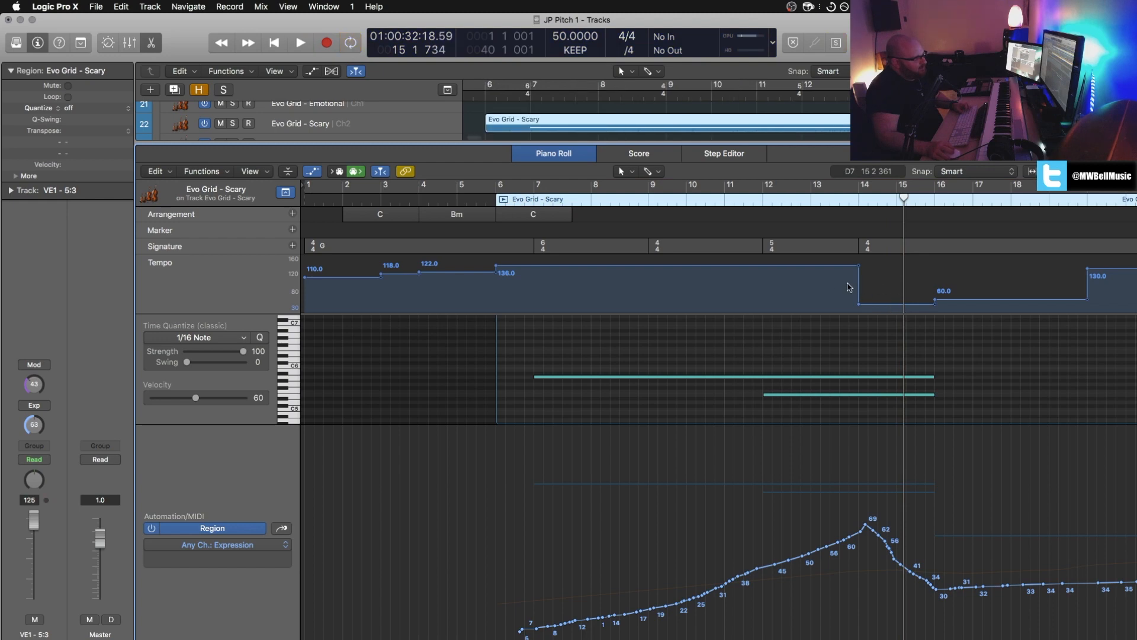
scroll(501, 274, left, 1)
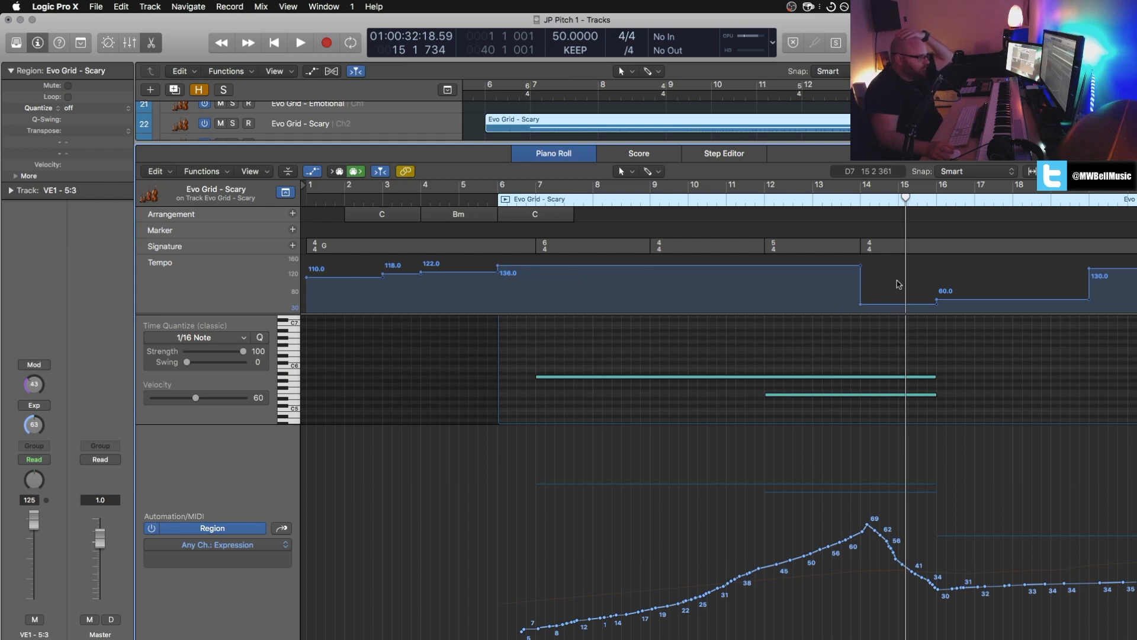
scroll(907, 282, right, 2)
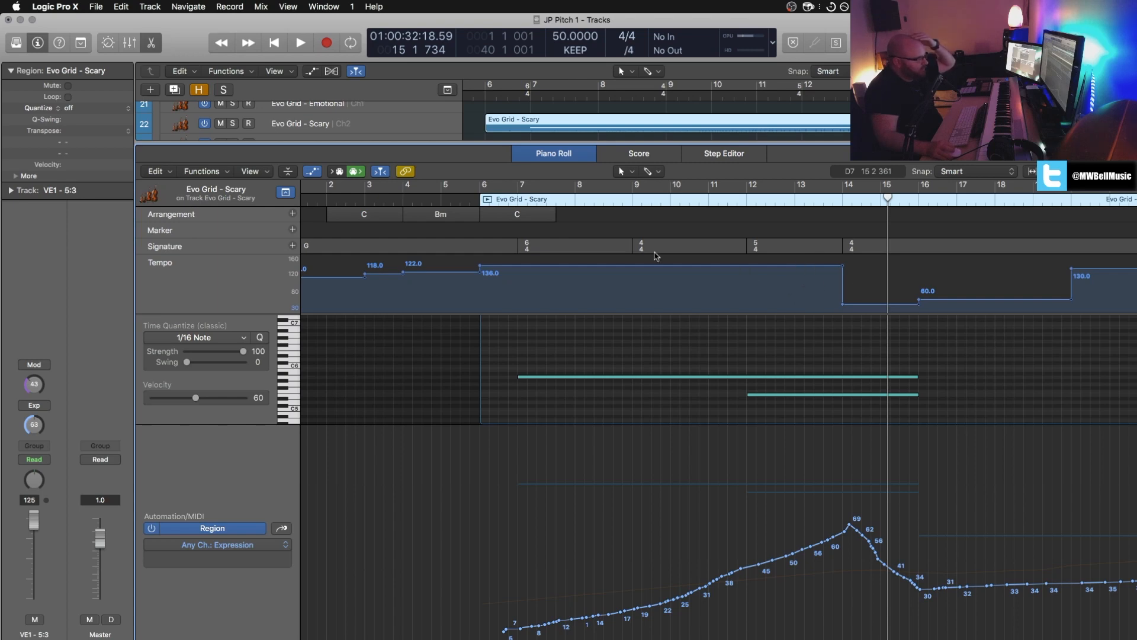
key(super+u)
key(space)
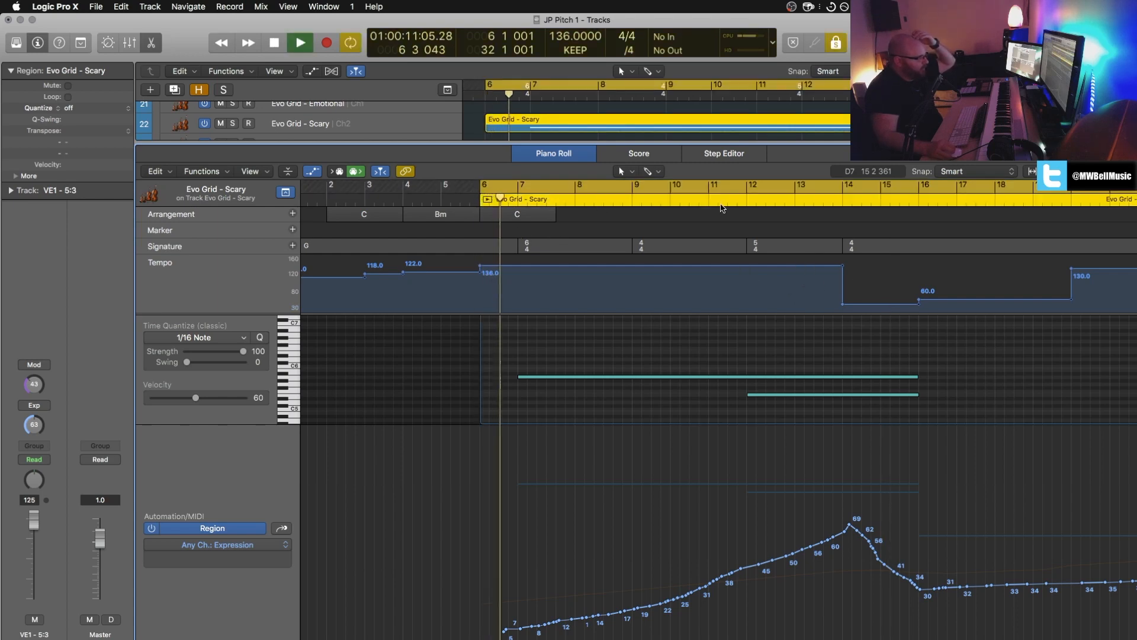
click(750, 203)
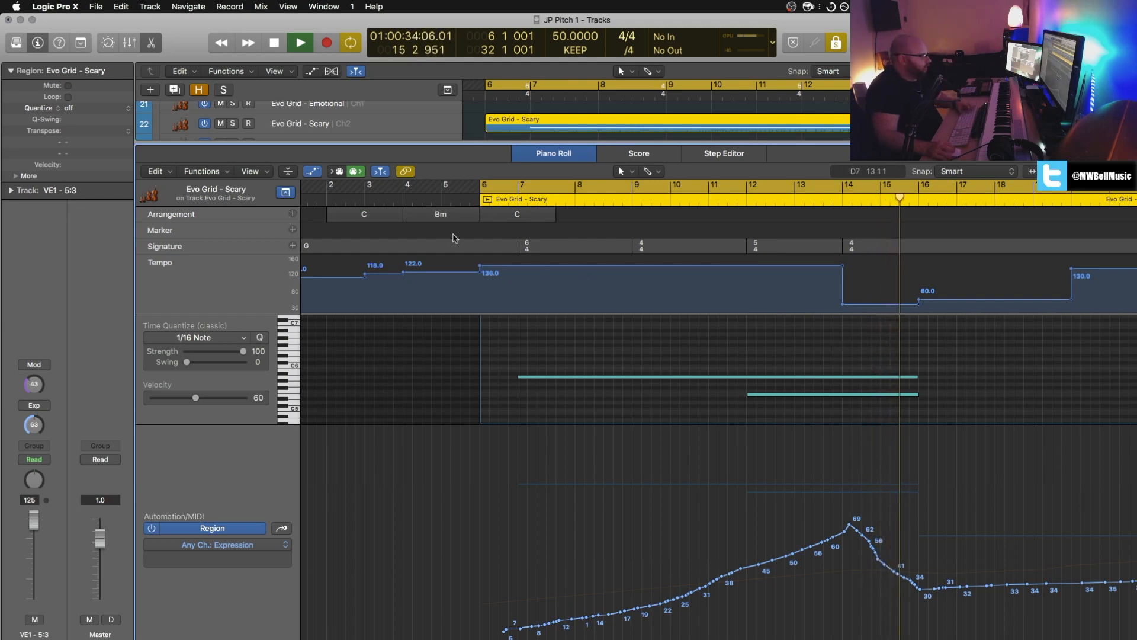
key(space)
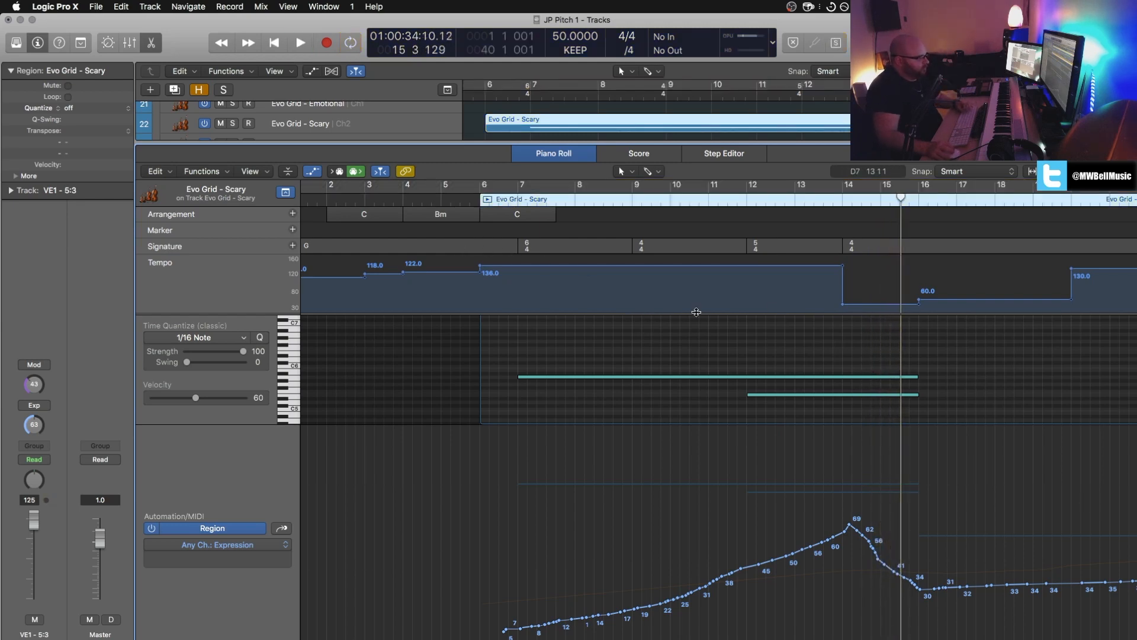
scroll(757, 384, down, 1)
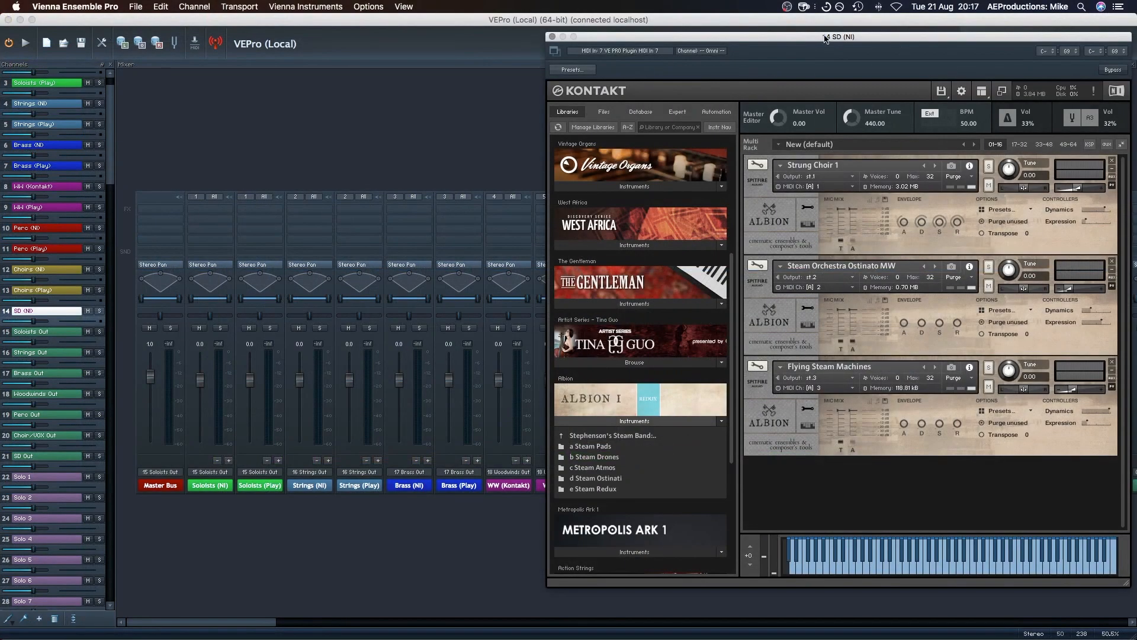
Step: In Vienna Ensemble Pro, close the SD (NI) Kontakt window and open the instrument of the Strings (NI) channel
drag(819, 38, 733, 34)
click(467, 32)
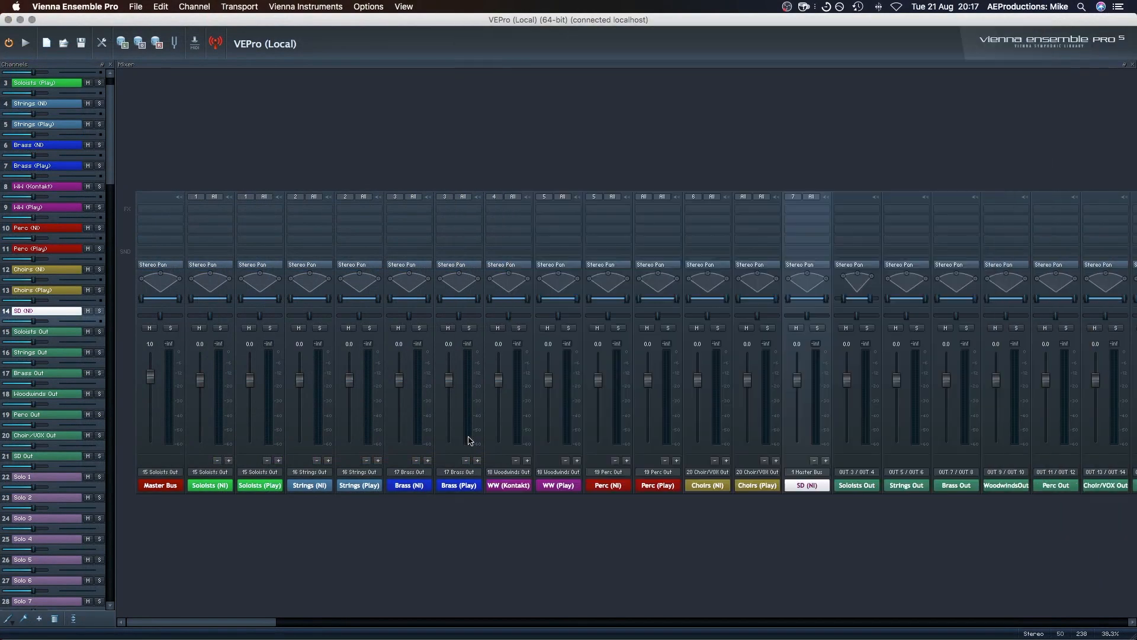
double_click(308, 485)
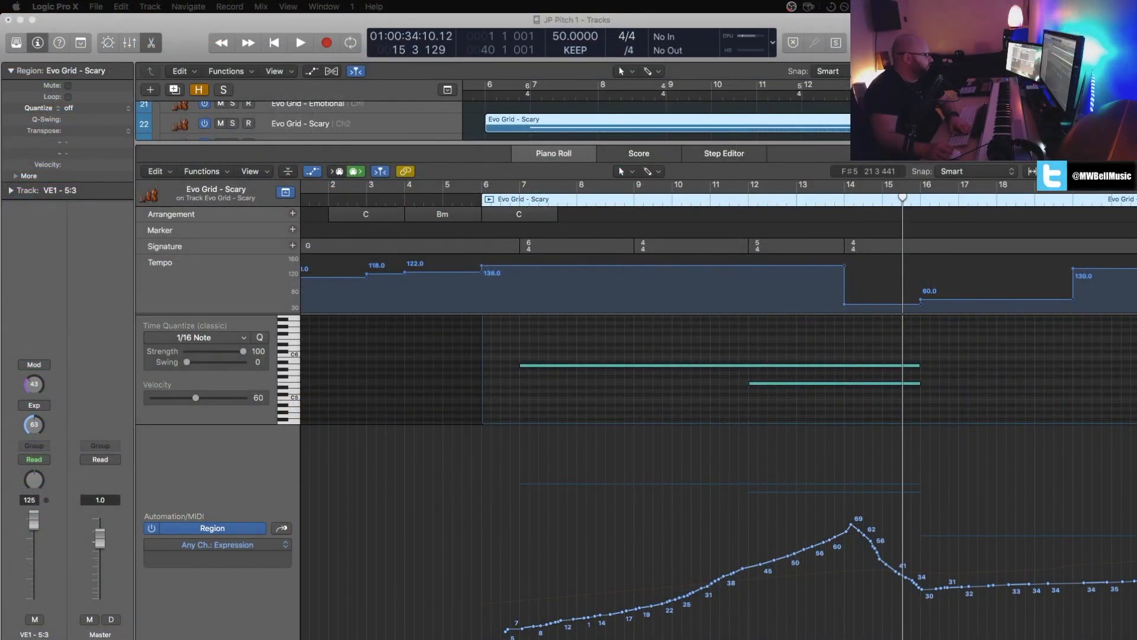
Step: Return to Logic Pro X, close the Piano Roll and move the playhead back to bar 1
click(443, 354)
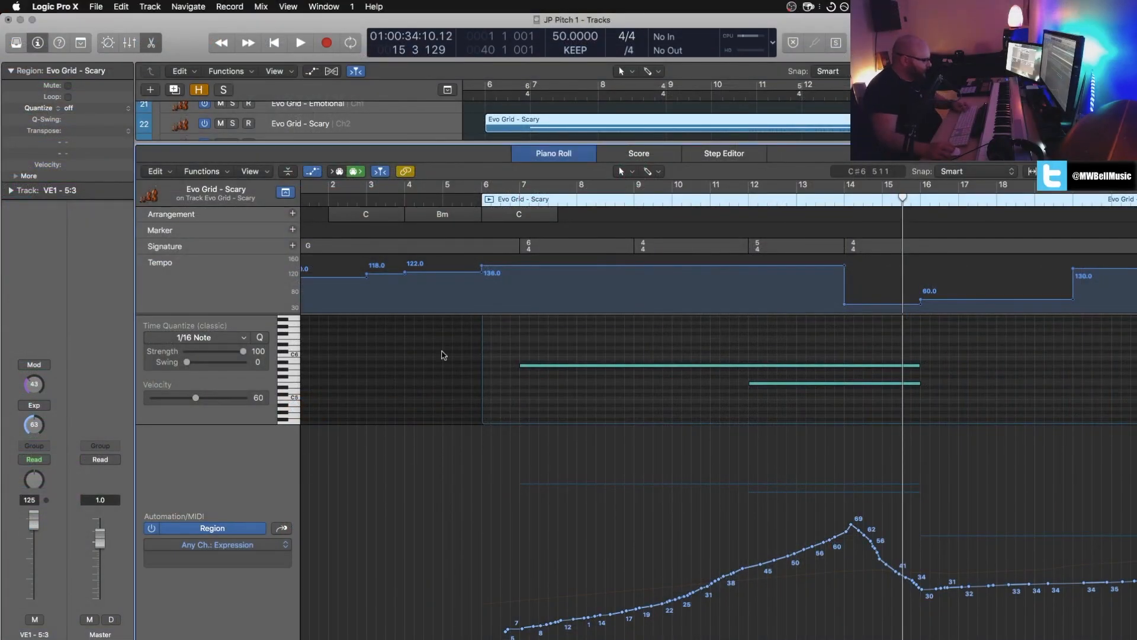
key(x)
key(x)
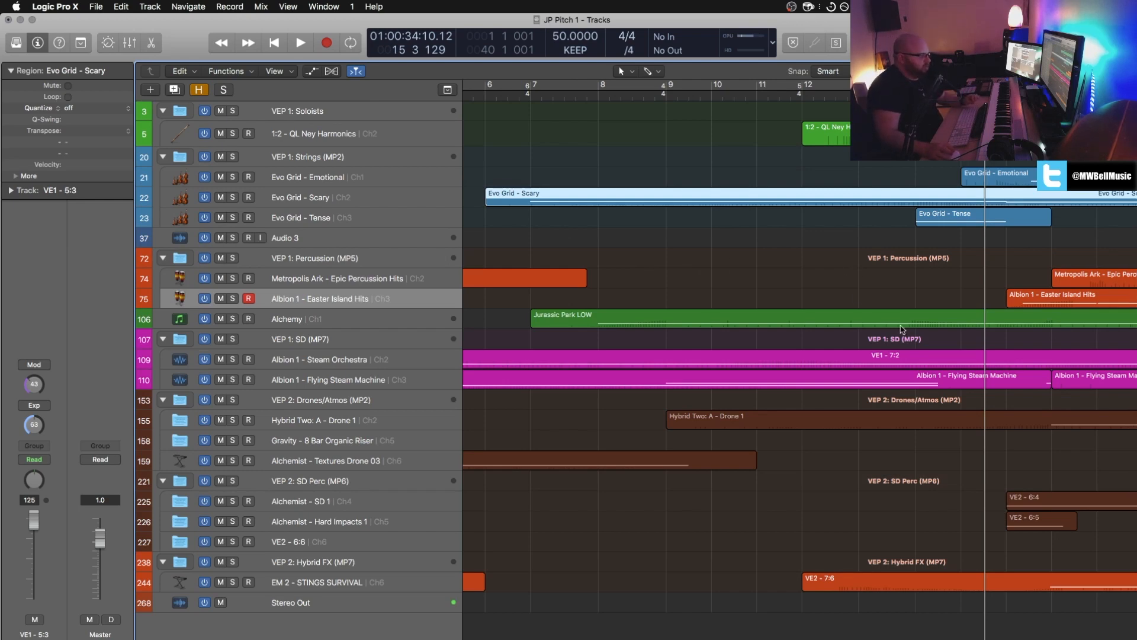
scroll(902, 329, left, 5)
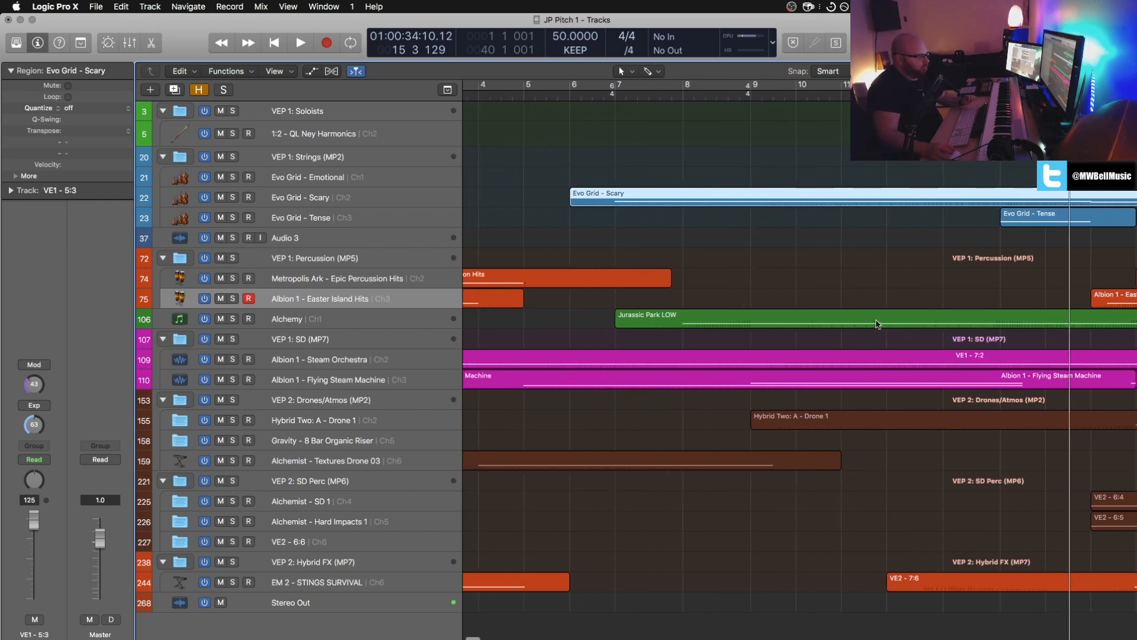
key(Return)
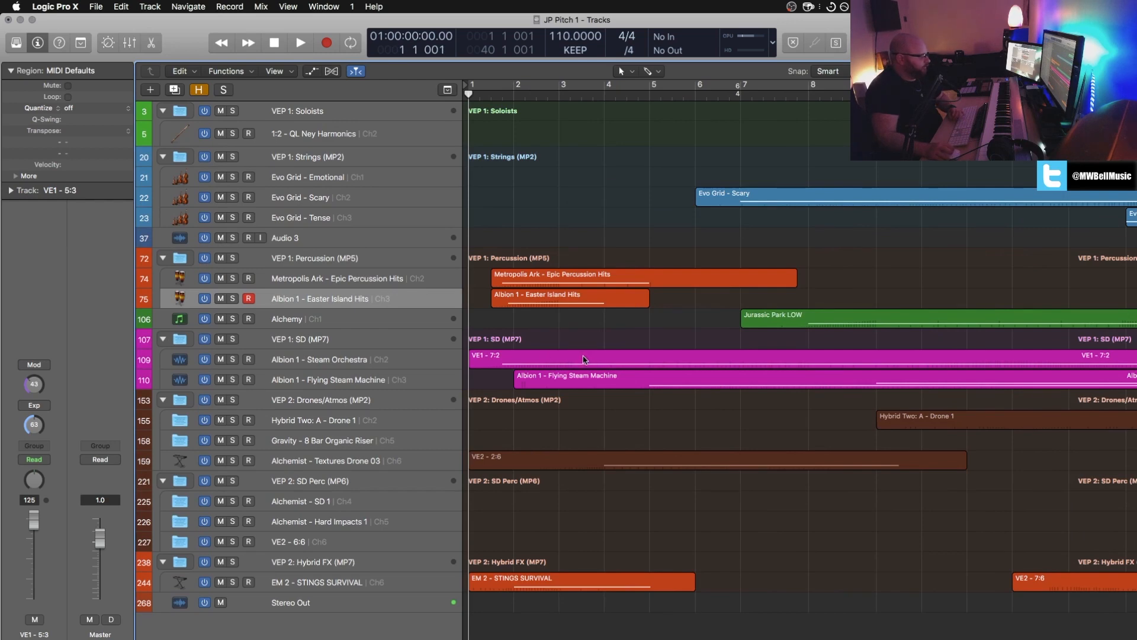
Step: Open the first Metropolis Ark - Epic Percussion Hits region in the Piano Roll and play it soloed in a loop
double_click(581, 273)
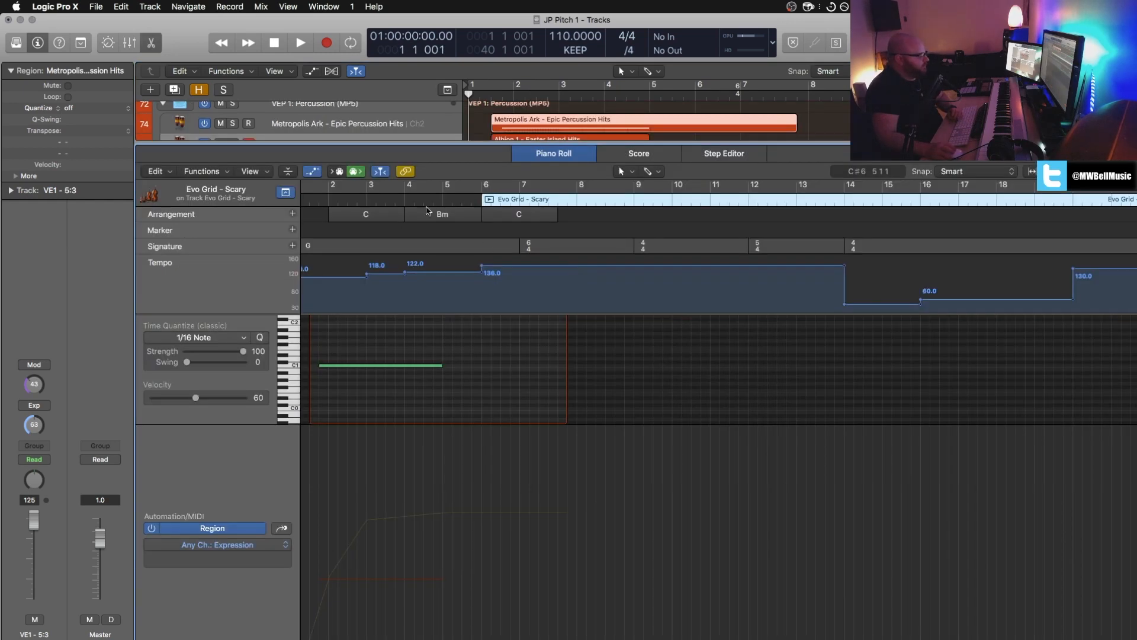
key(c)
key(space)
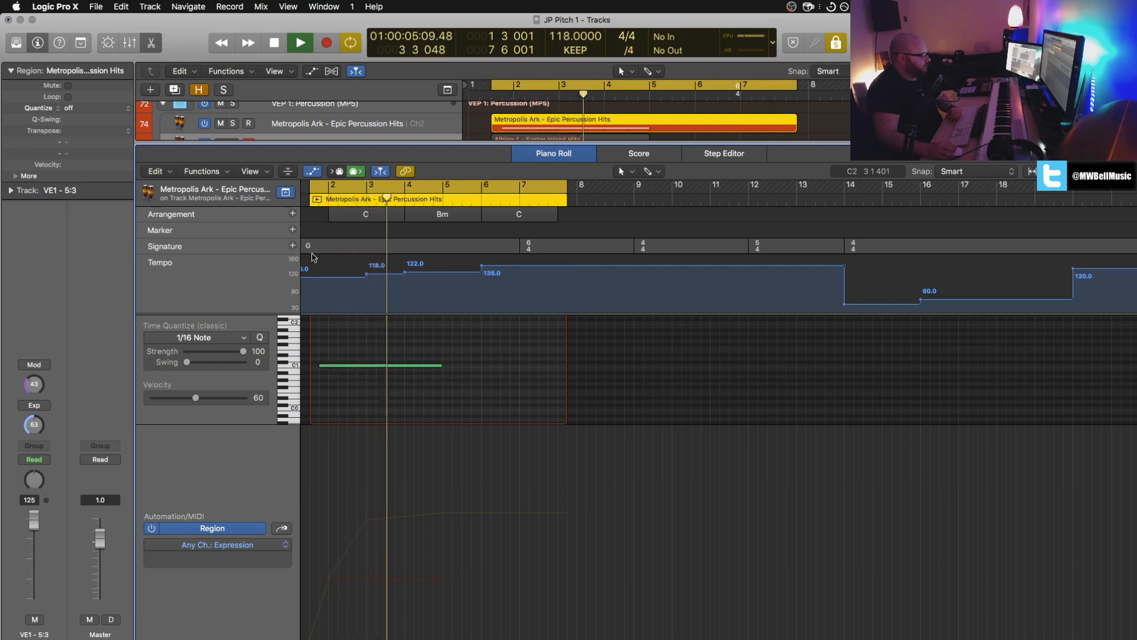
Step: Display the MIDI Volume curve of the Epic Percussion Hits region and end the looped playback
click(283, 529)
click(282, 530)
click(283, 529)
key(space)
key(c)
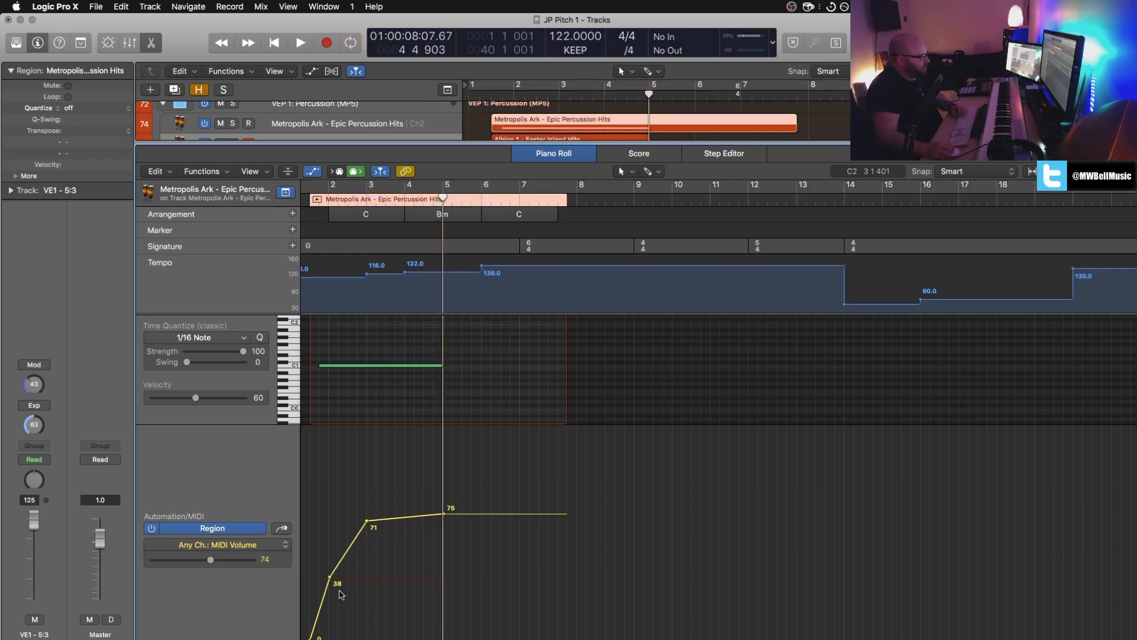
Step: Select all regions on the Metropolis Ark - Epic Percussion Hits track and audition the first one and the bar 17 one soloed
click(414, 125)
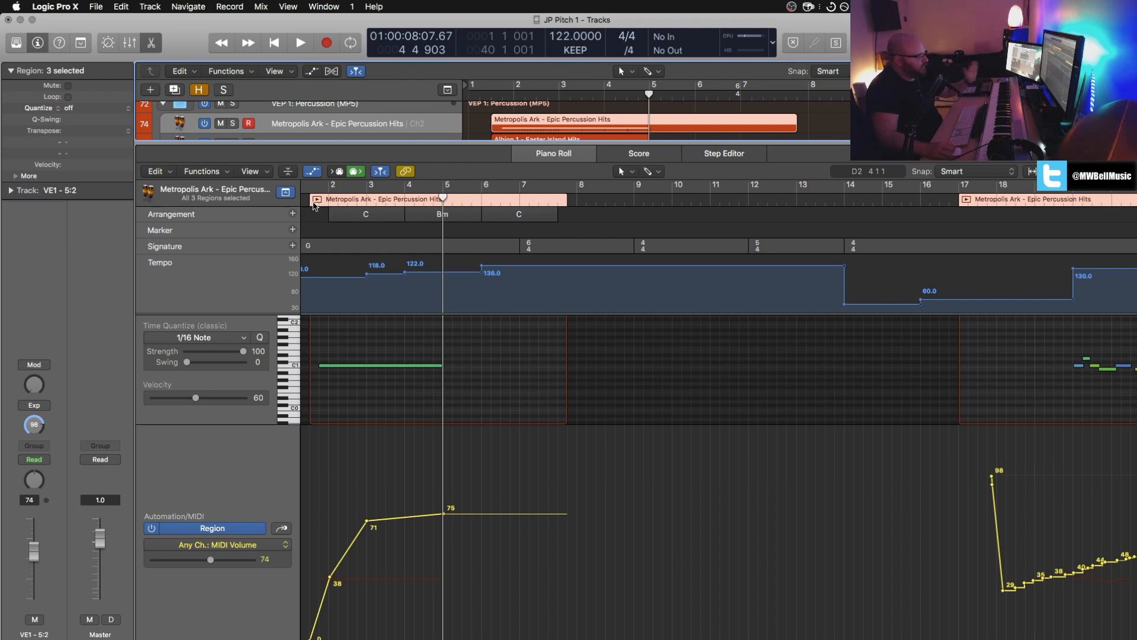
click(316, 201)
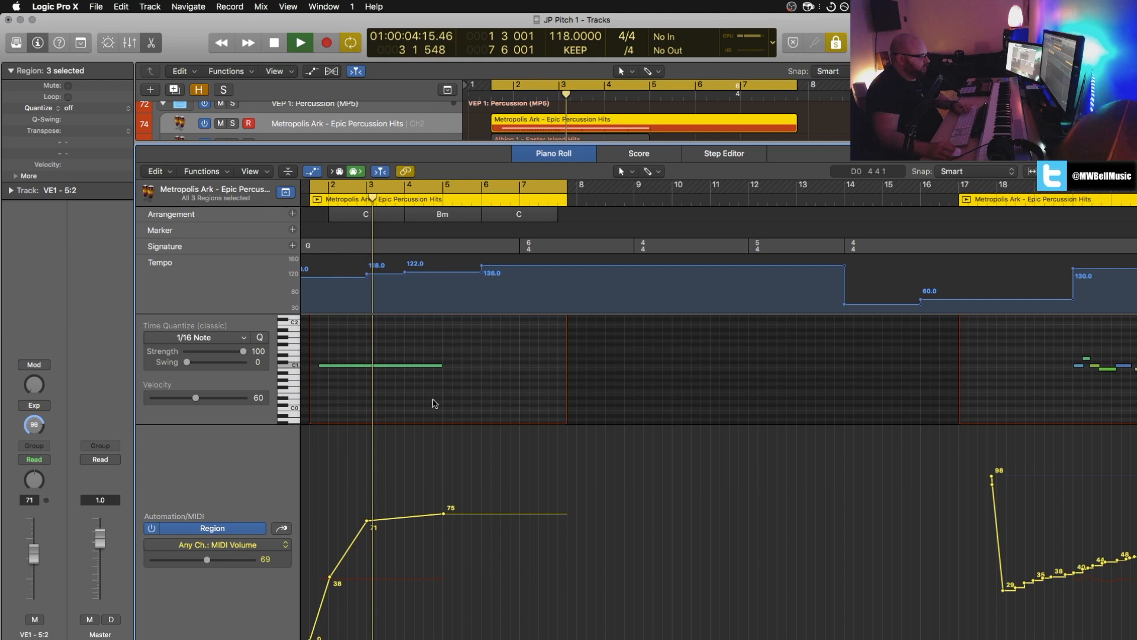
scroll(752, 226, right, 10)
click(739, 200)
click(739, 200)
click(739, 201)
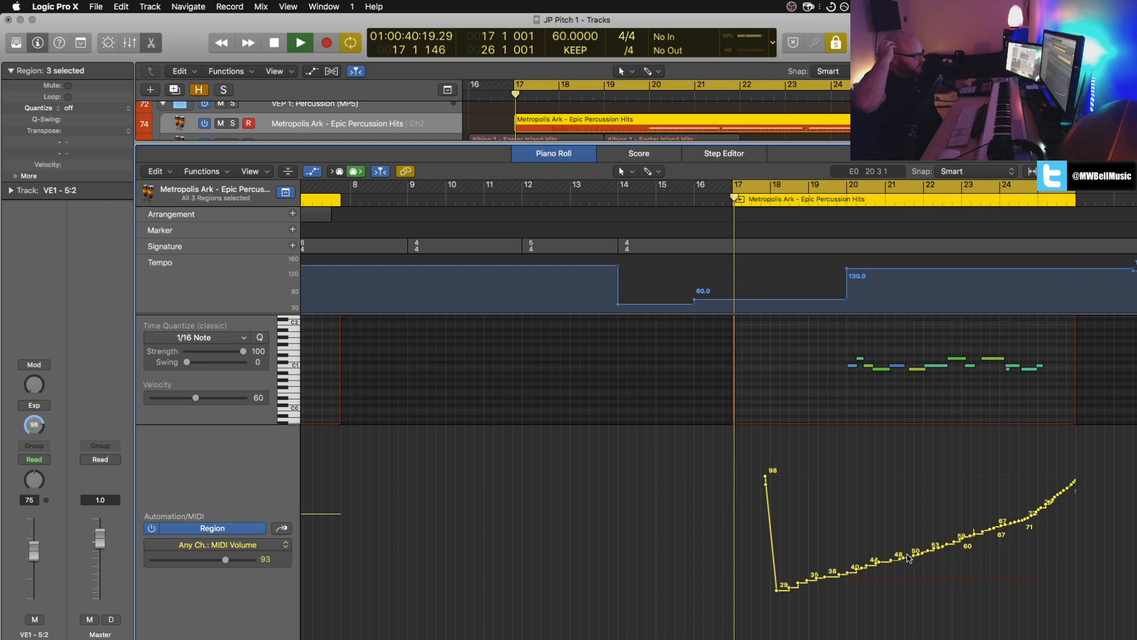
Step: Close the Piano Roll and stop the looped solo playback of the bar 17 percussion region
key(x)
key(x)
key(c)
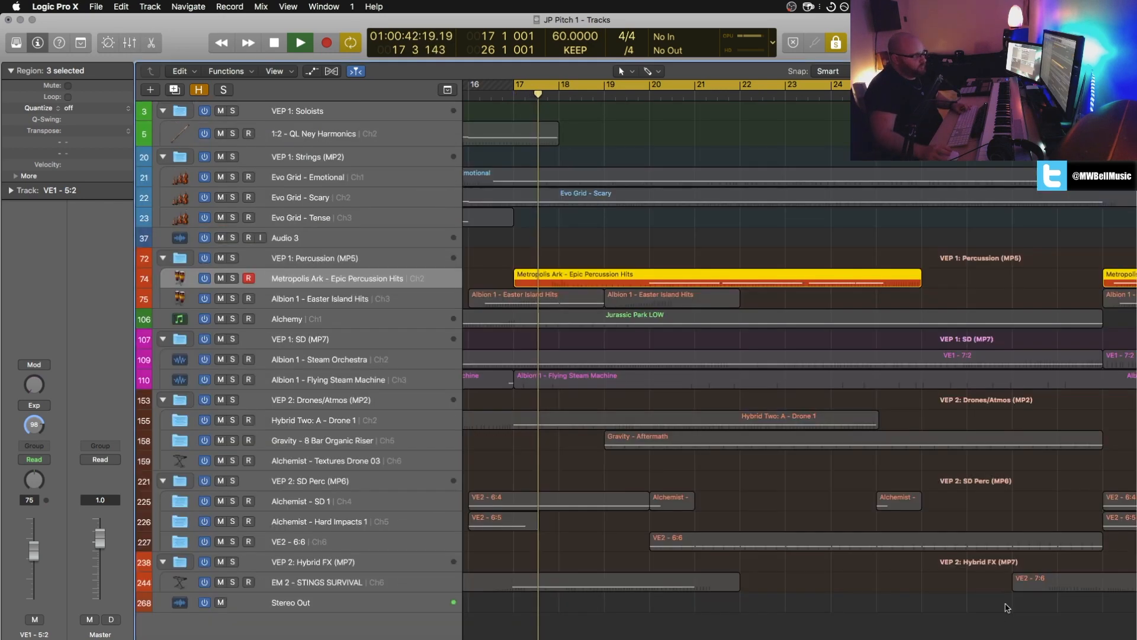
Step: Open the Gravity - Aftermath region in the Piano Roll and play it soloed in a loop from bar 19 to bar 30
scroll(652, 427, left, 3)
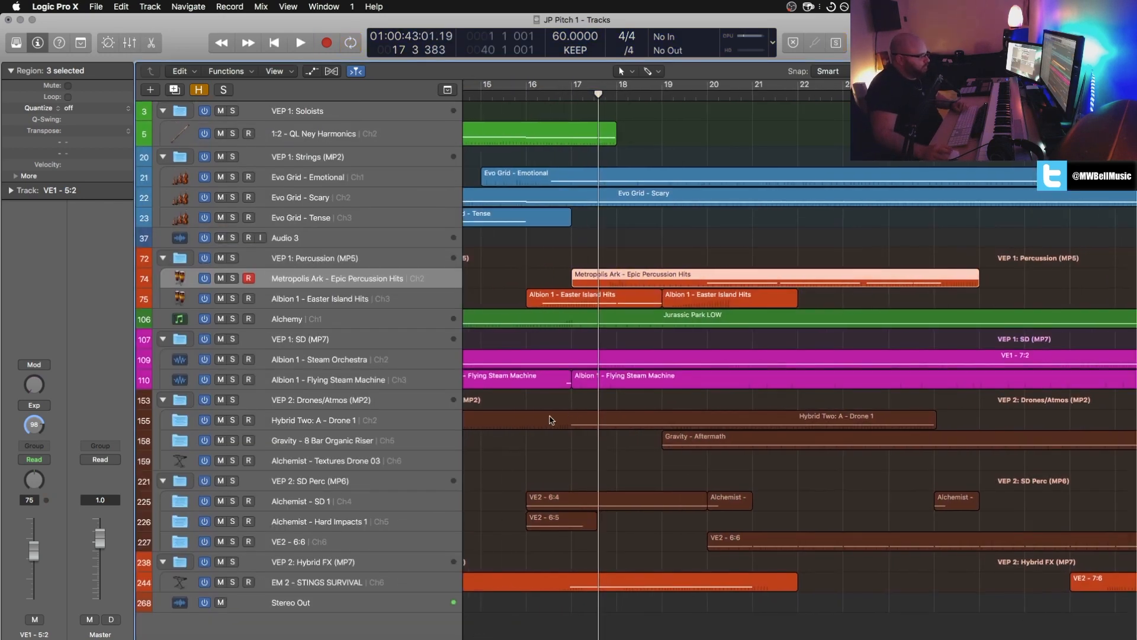
click(765, 446)
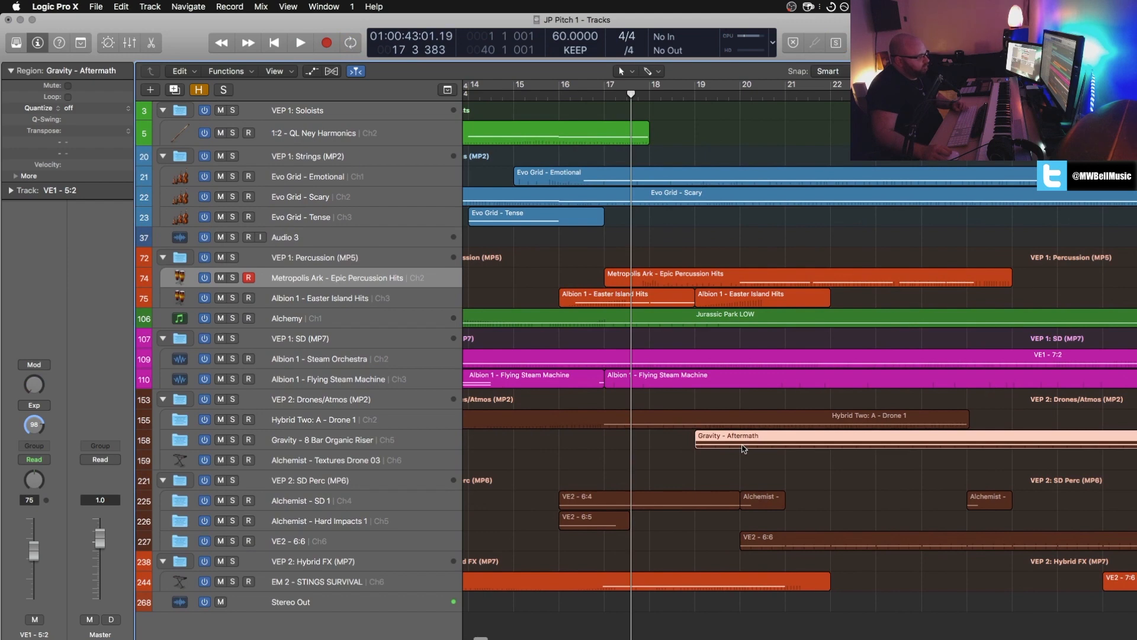
key(e)
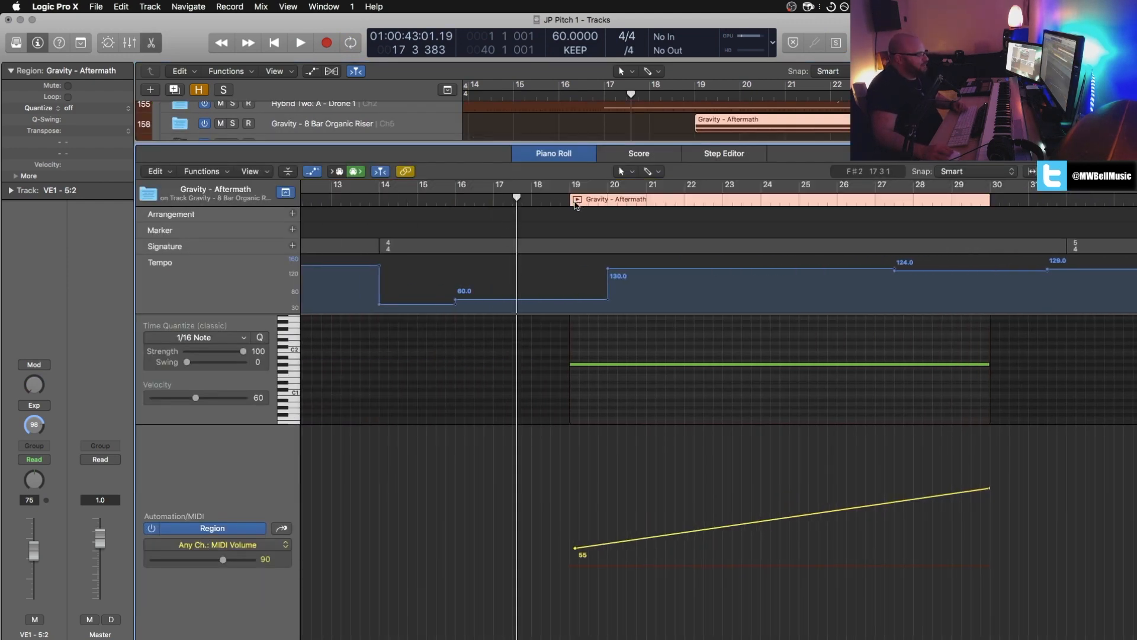
key(u)
key(space)
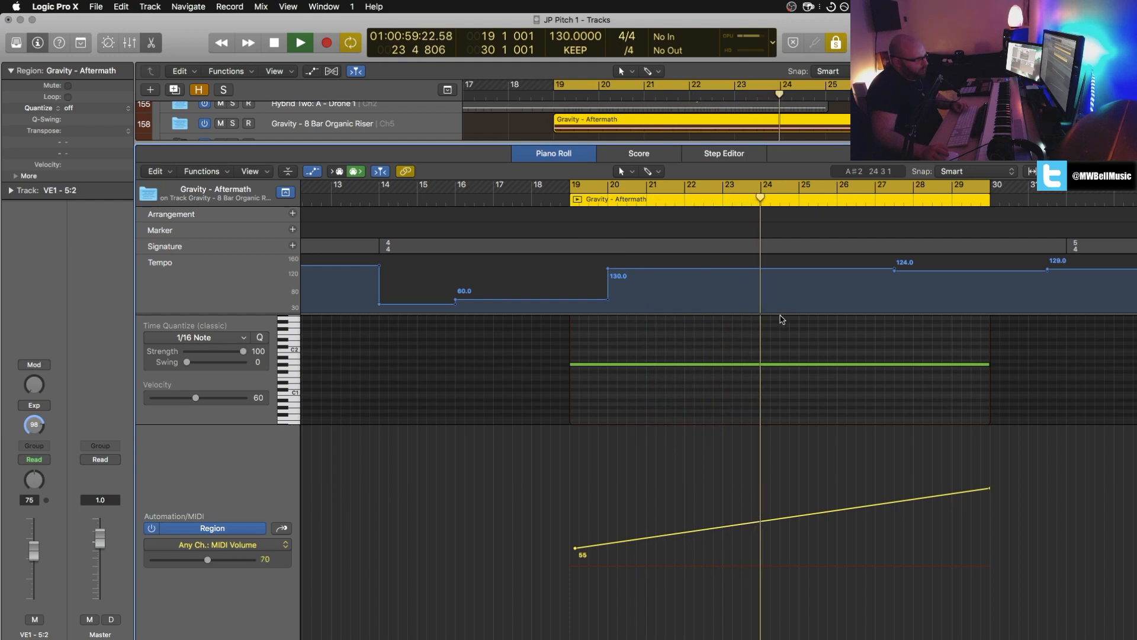
Step: End the soloed loop playback of the Gravity - Aftermath region and close the Piano Roll
click(841, 39)
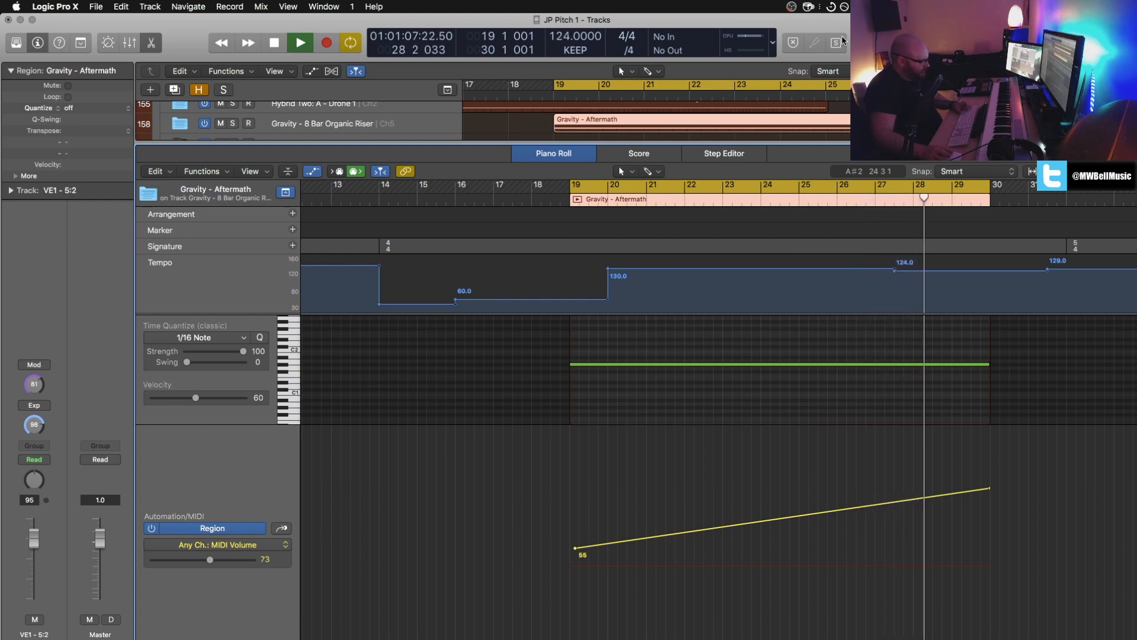
key(c)
key(space)
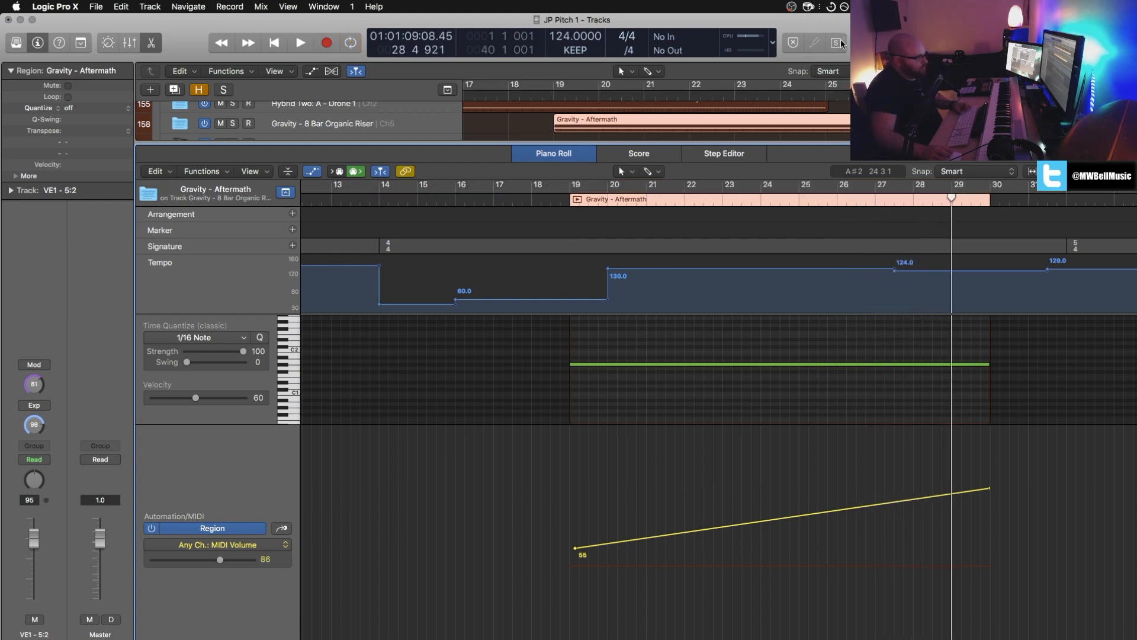
key(x)
key(x)
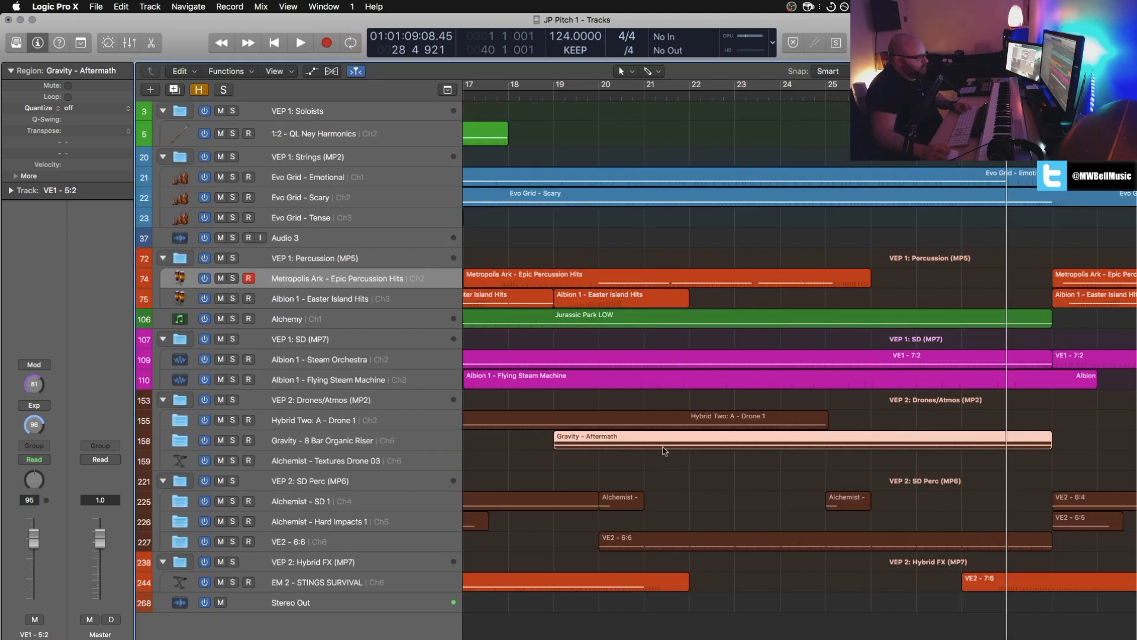
Step: Open the VE2 - 6:6 region in the Piano Roll and play it in a loop from its start at bar 20
click(669, 539)
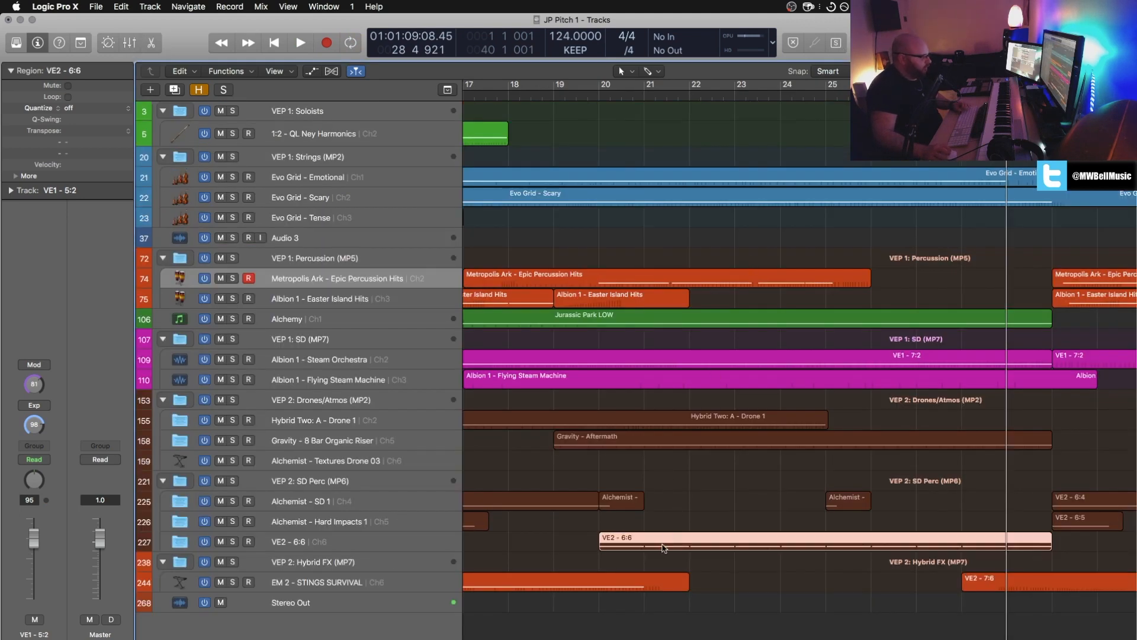
double_click(664, 547)
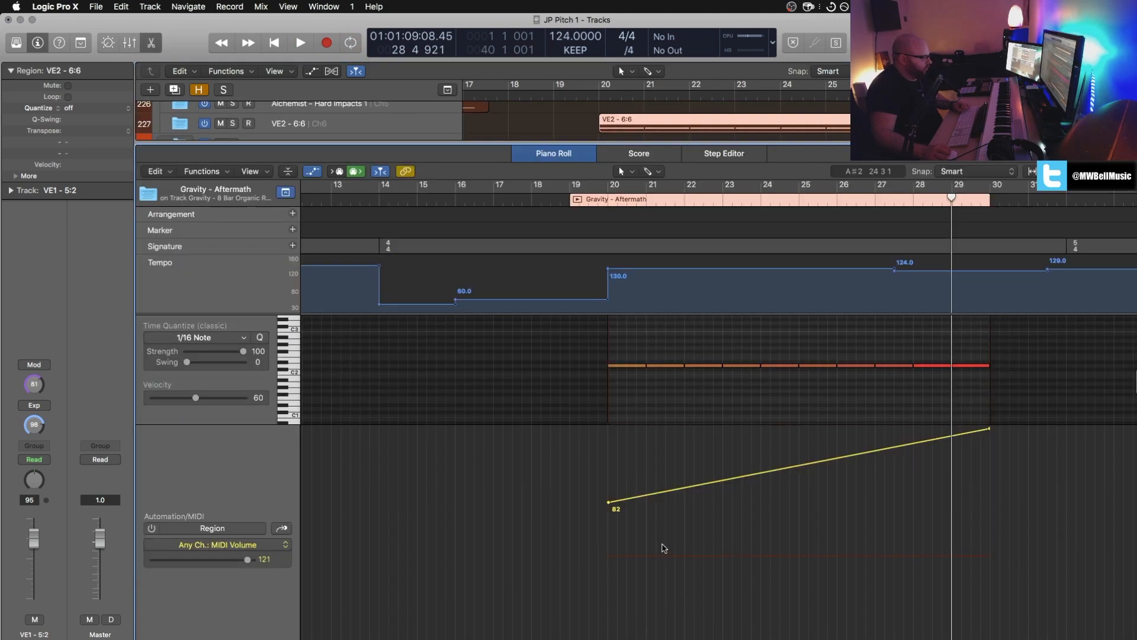
click(572, 200)
click(633, 342)
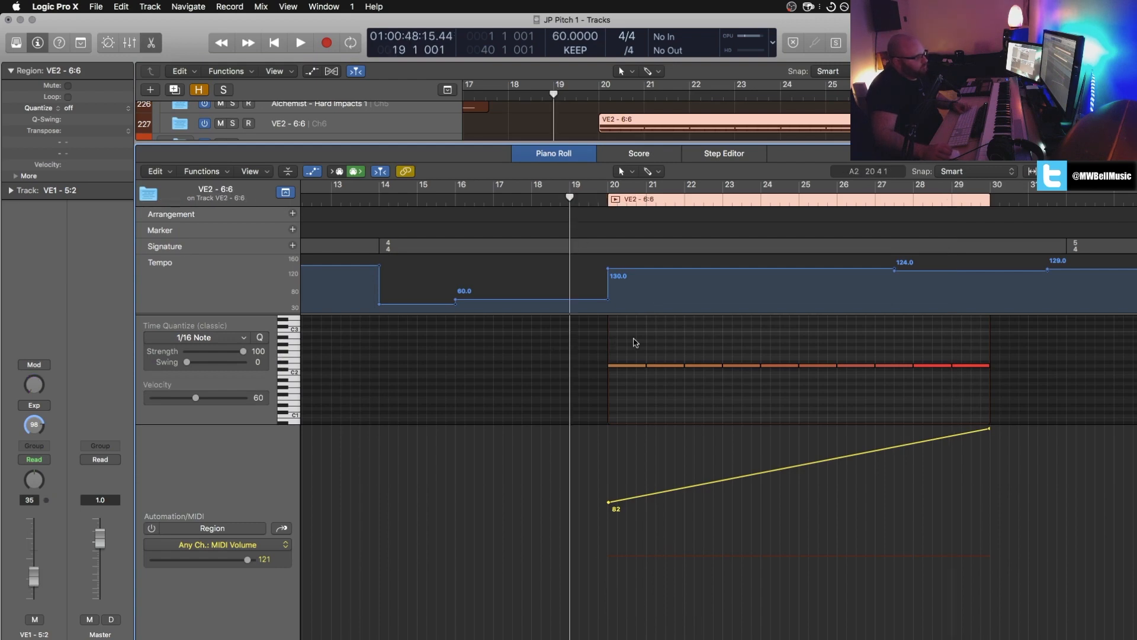
click(616, 202)
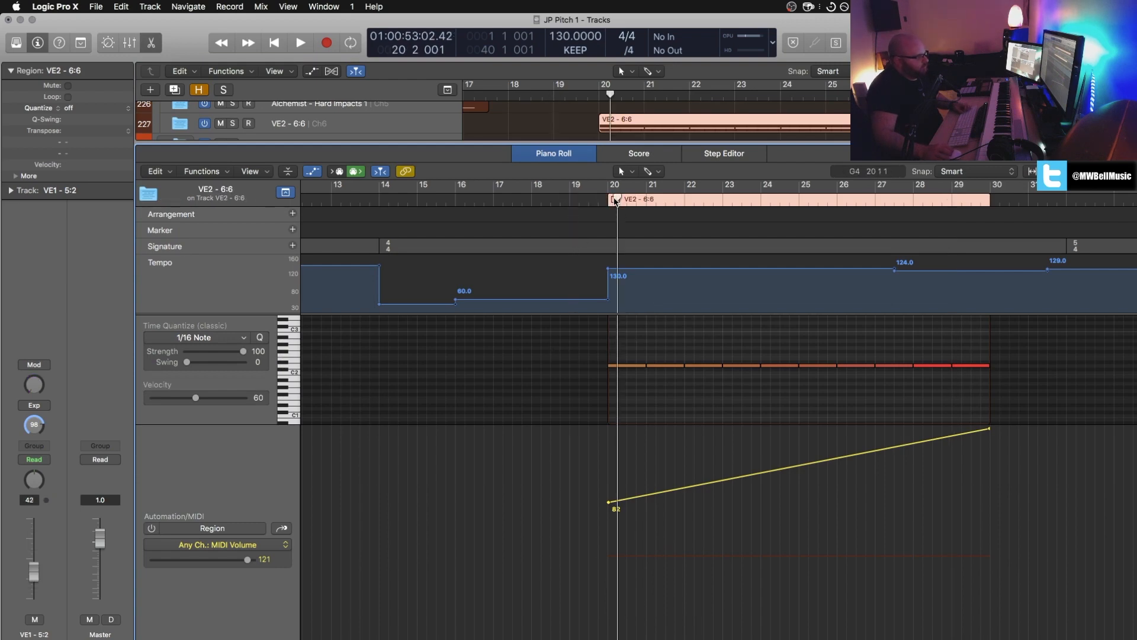
key(super+u)
key(space)
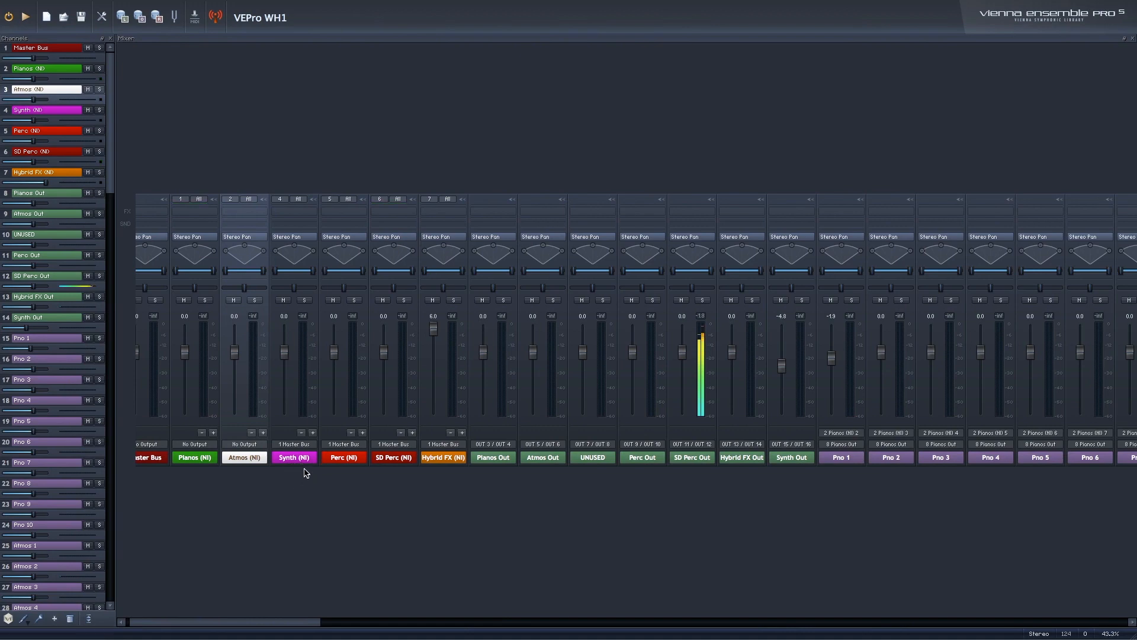
Step: In the VEPro WH1 mixer, open the SD Perc (NI) channel's Kontakt rack and find the Alchemist Cinematic Impacts Pulse 10 instrument
double_click(380, 458)
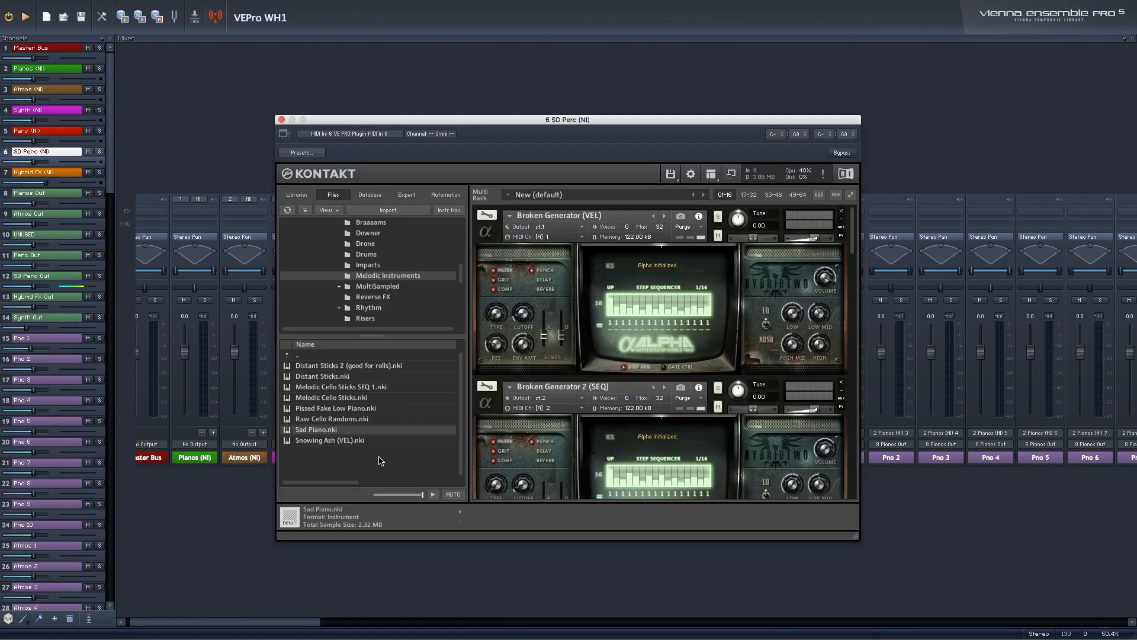
scroll(722, 455, down, 10)
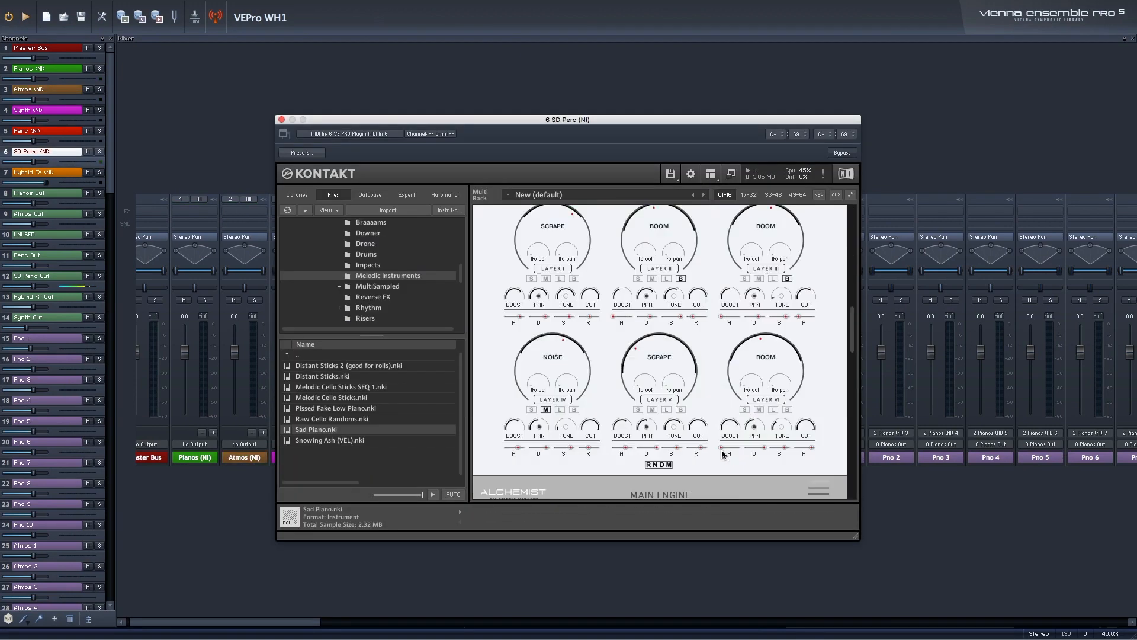
scroll(722, 455, down, 3)
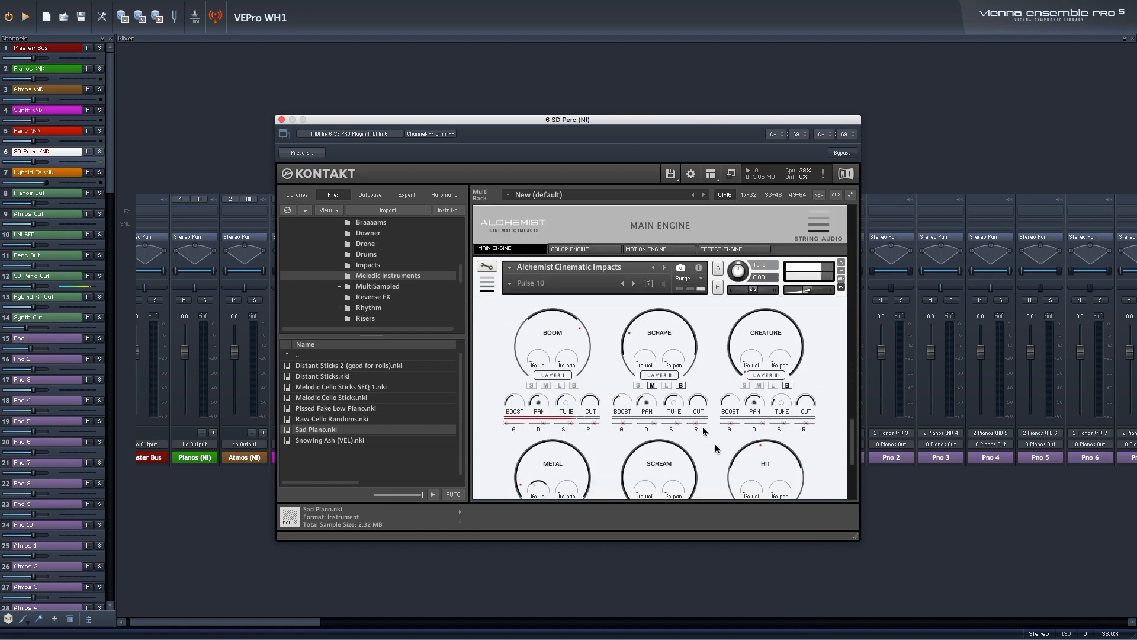
Step: Examine the sound layers of the Alchemist Cinematic Impacts Pulse 10 instrument in the SD Perc (NI) rack
scroll(700, 413, down, 1)
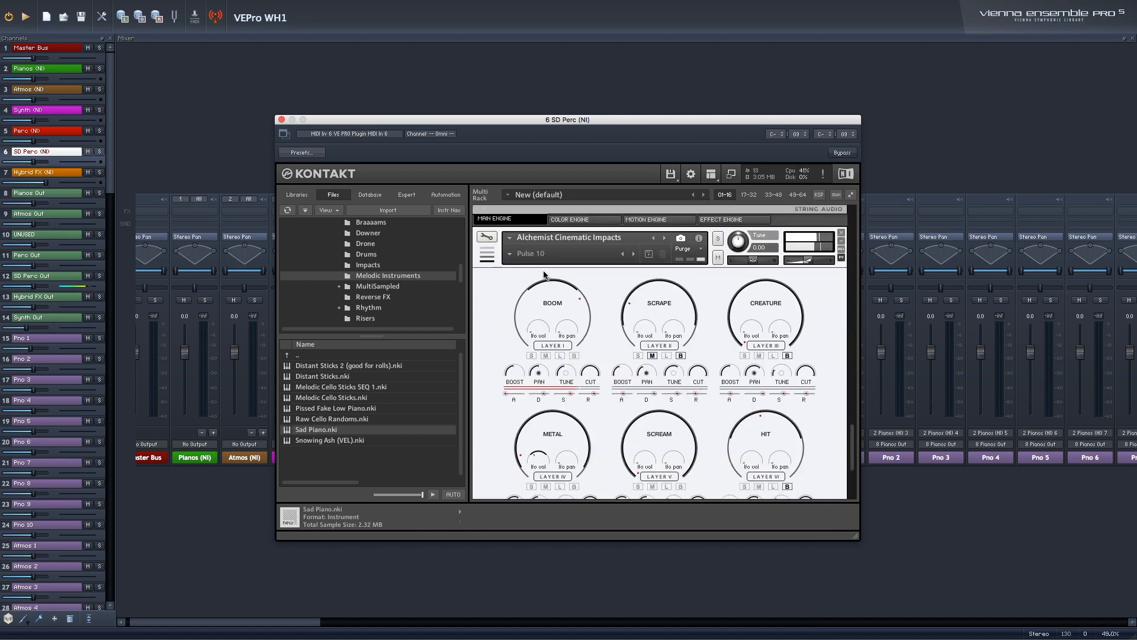
scroll(547, 299, down, 1)
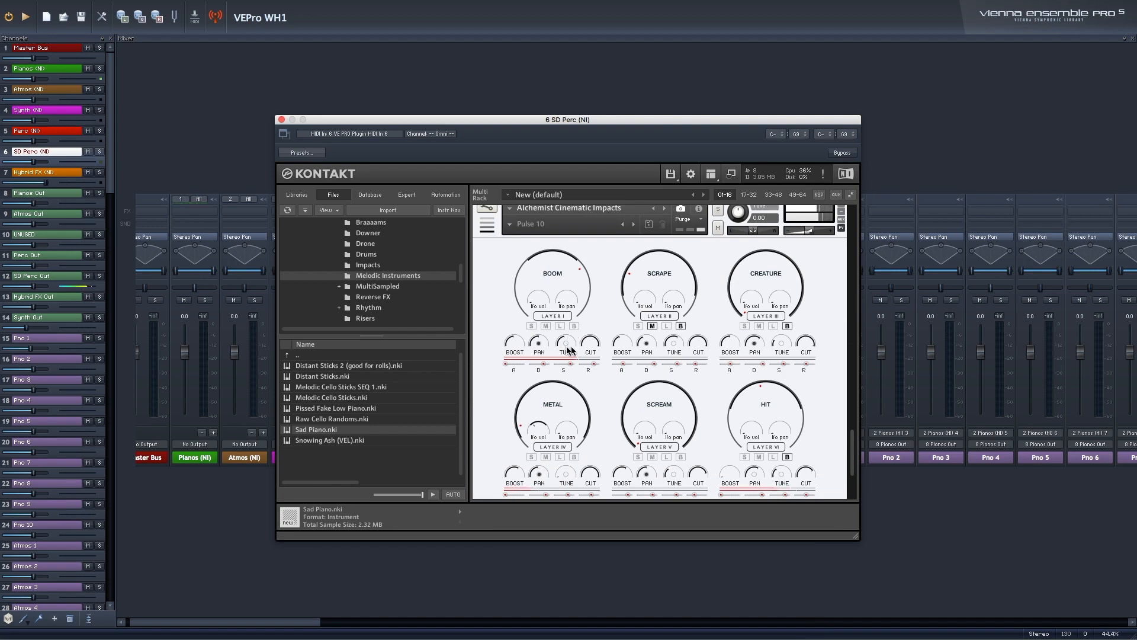
scroll(640, 340, down, 1)
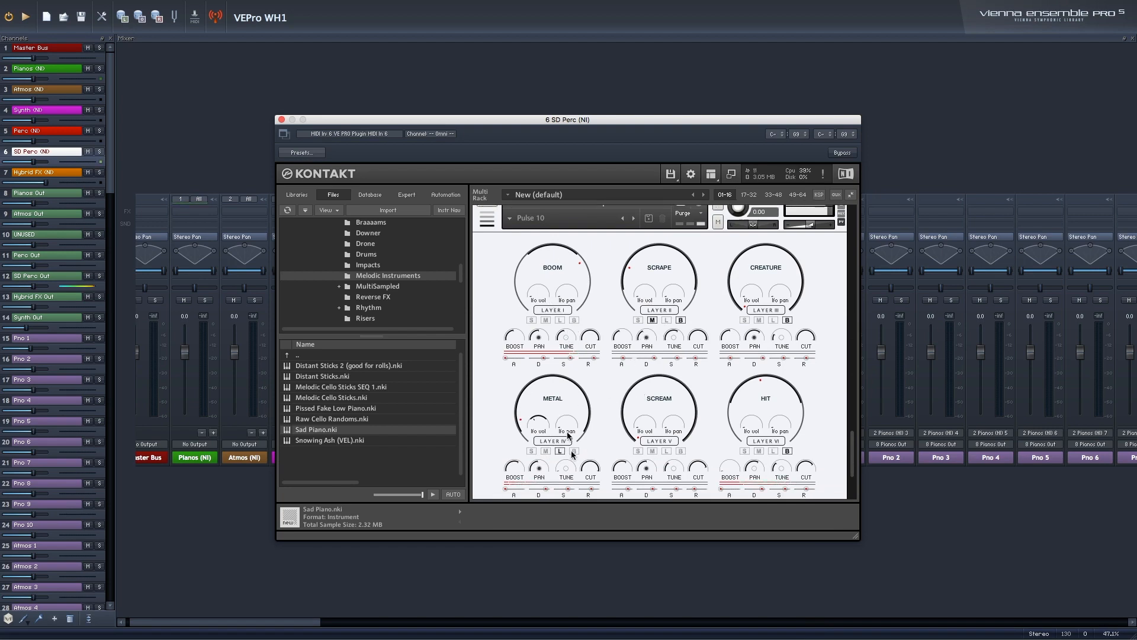
scroll(564, 427, up, 2)
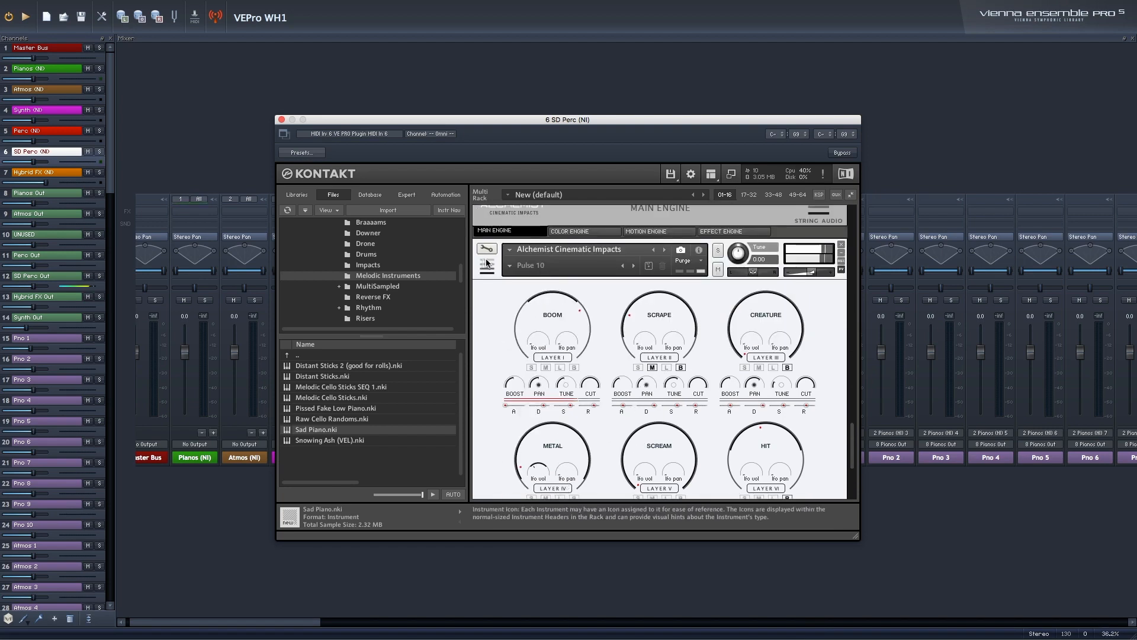
Step: Inspect the source, group insert and amplifier settings in Pulse 10's edit view, and return to its performance view
click(487, 251)
scroll(613, 374, down, 1)
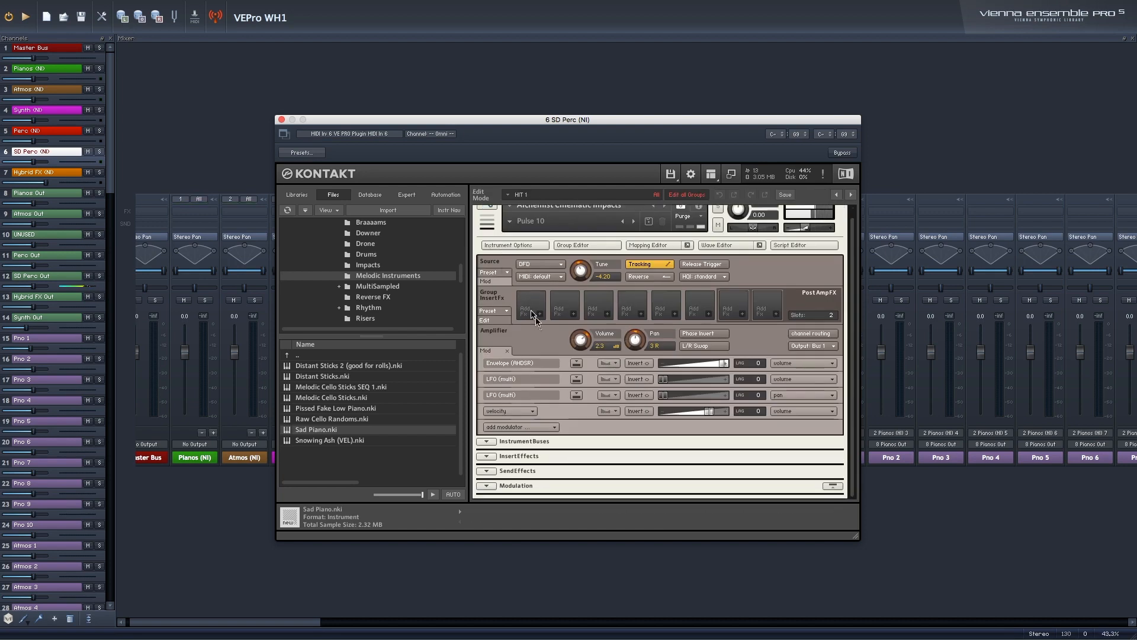
scroll(498, 231, up, 1)
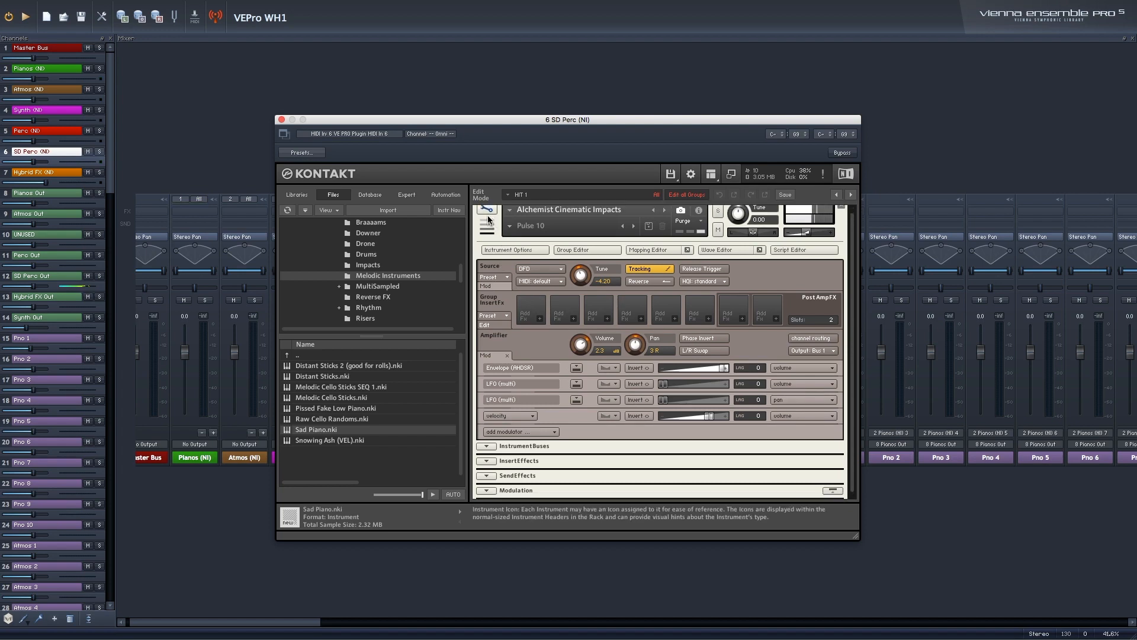
click(488, 214)
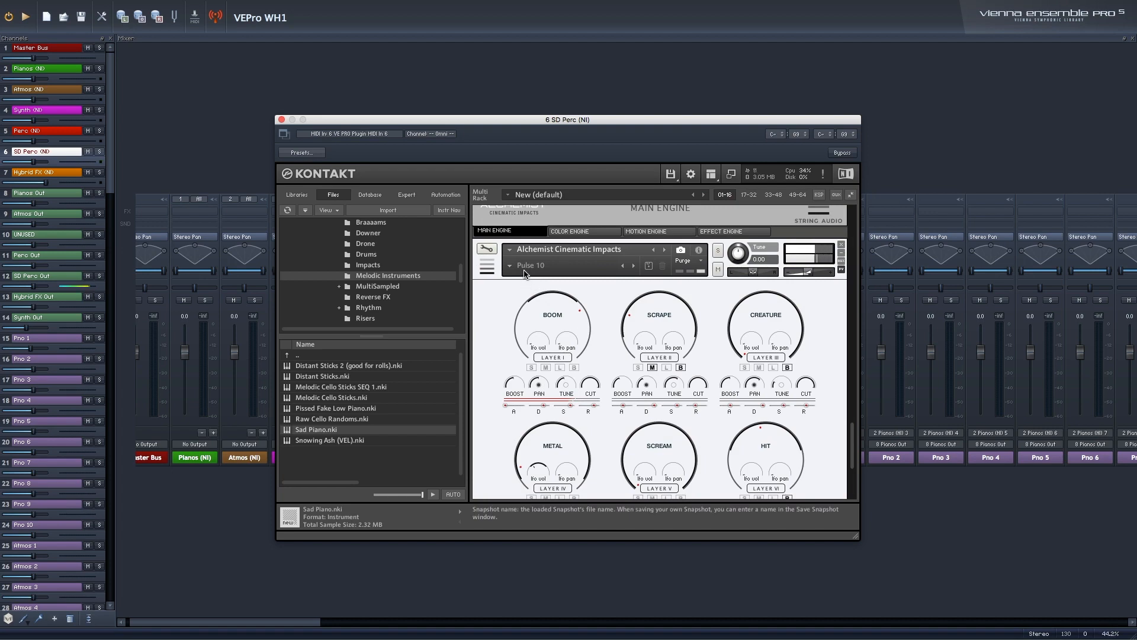
scroll(614, 357, down, 1)
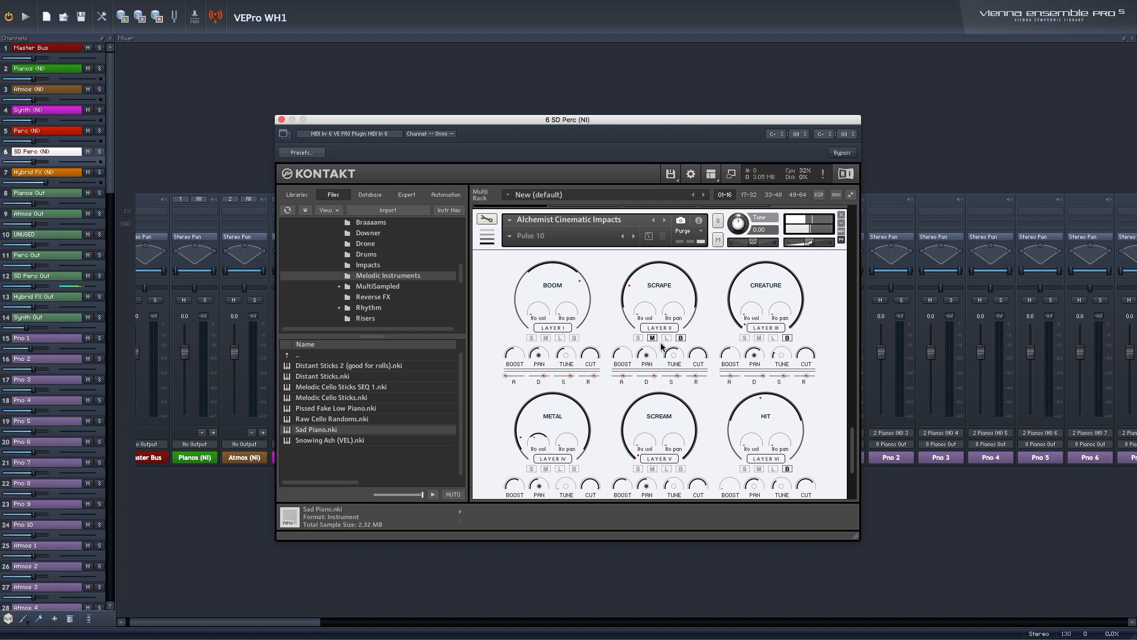
scroll(657, 349, down, 1)
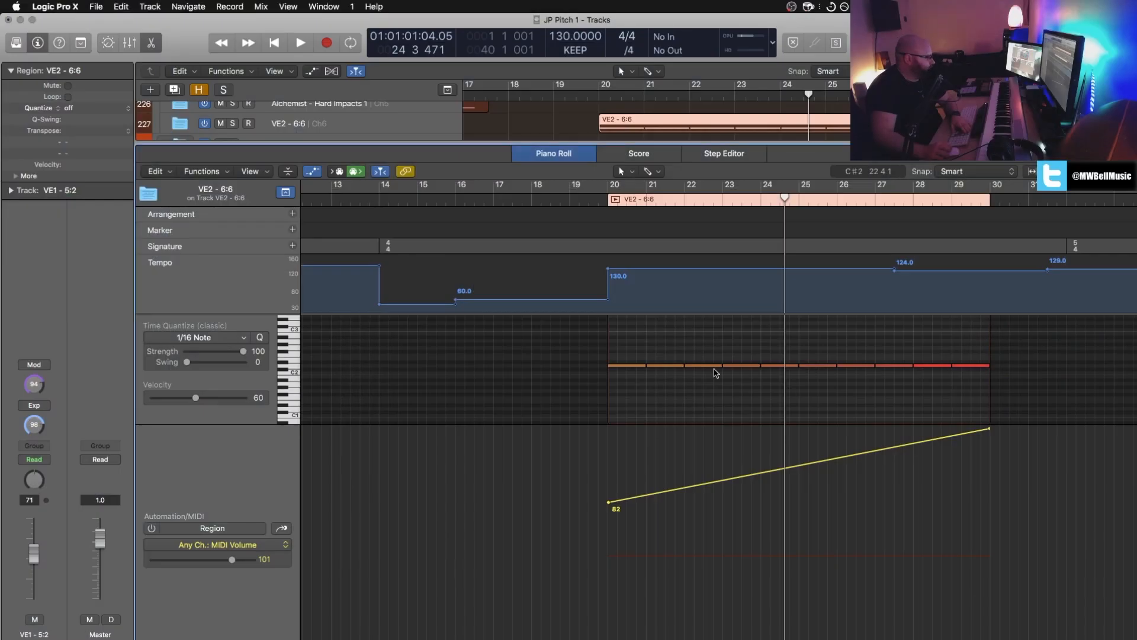
Step: In Logic Pro, inspect the Metropolis Ark - Epic Percussion Hits region in the Piano Roll with the playhead at bar 20, and close the editor
key(x)
key(x)
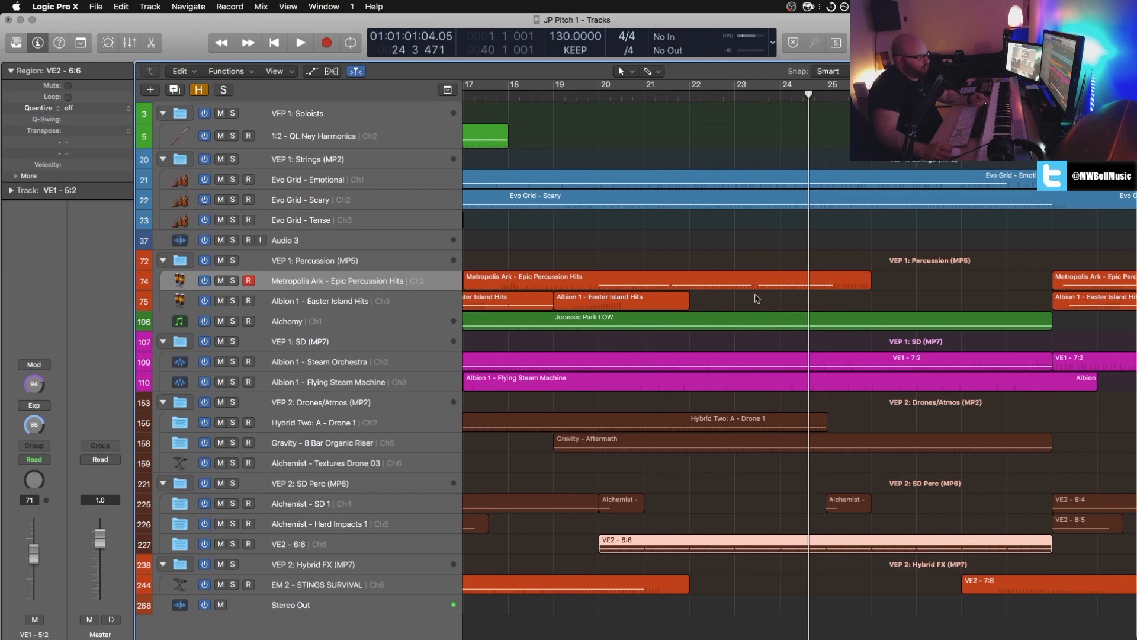
click(725, 287)
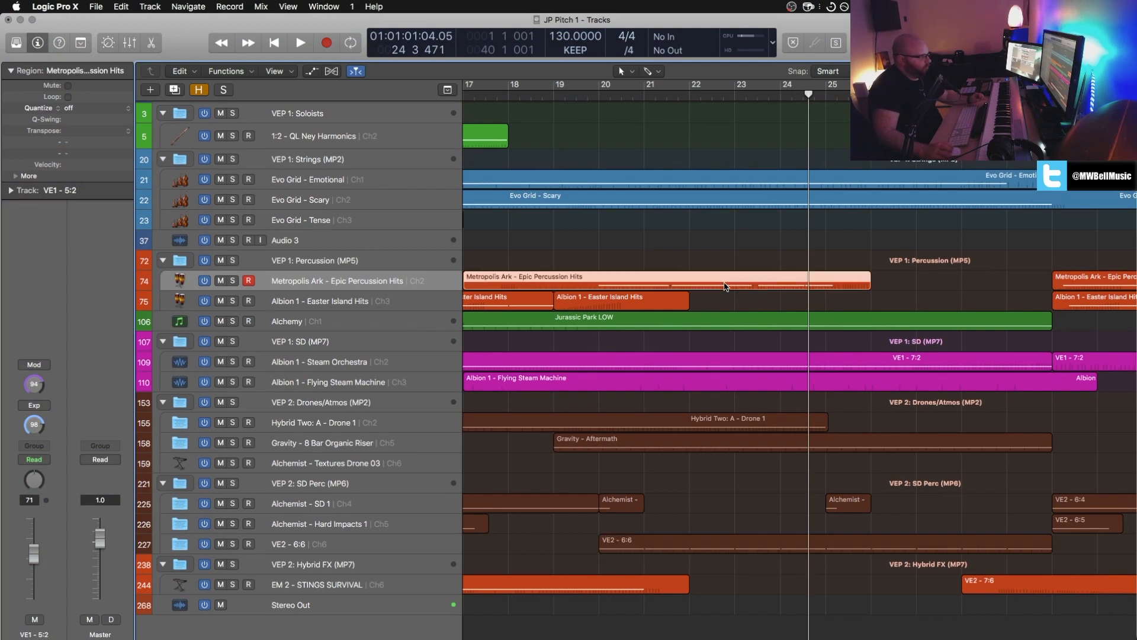
key(p)
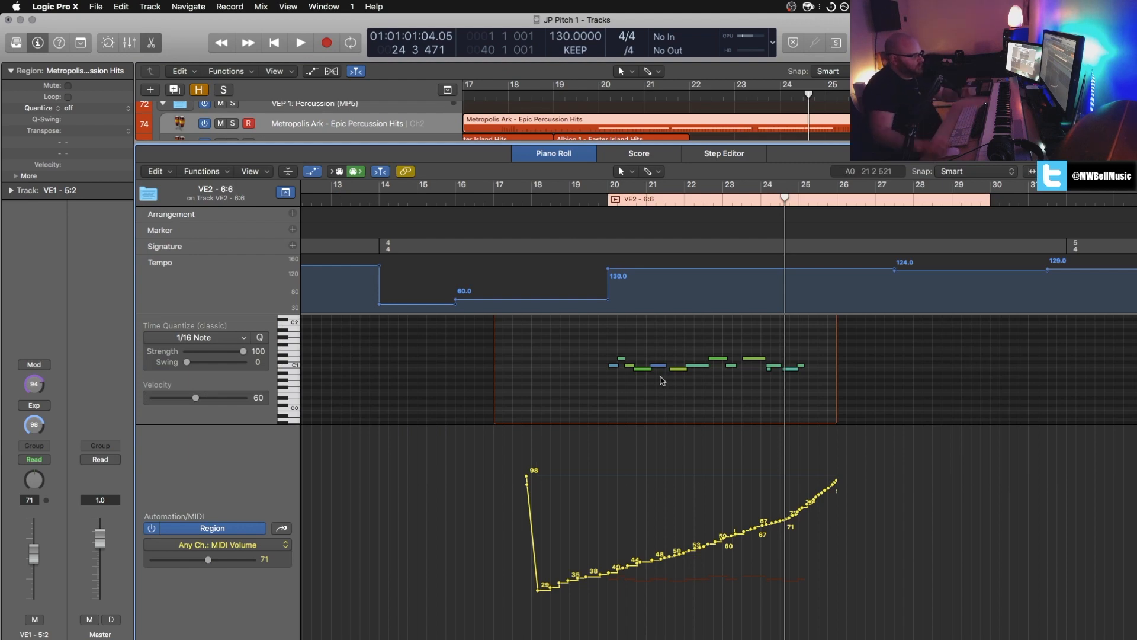
click(614, 200)
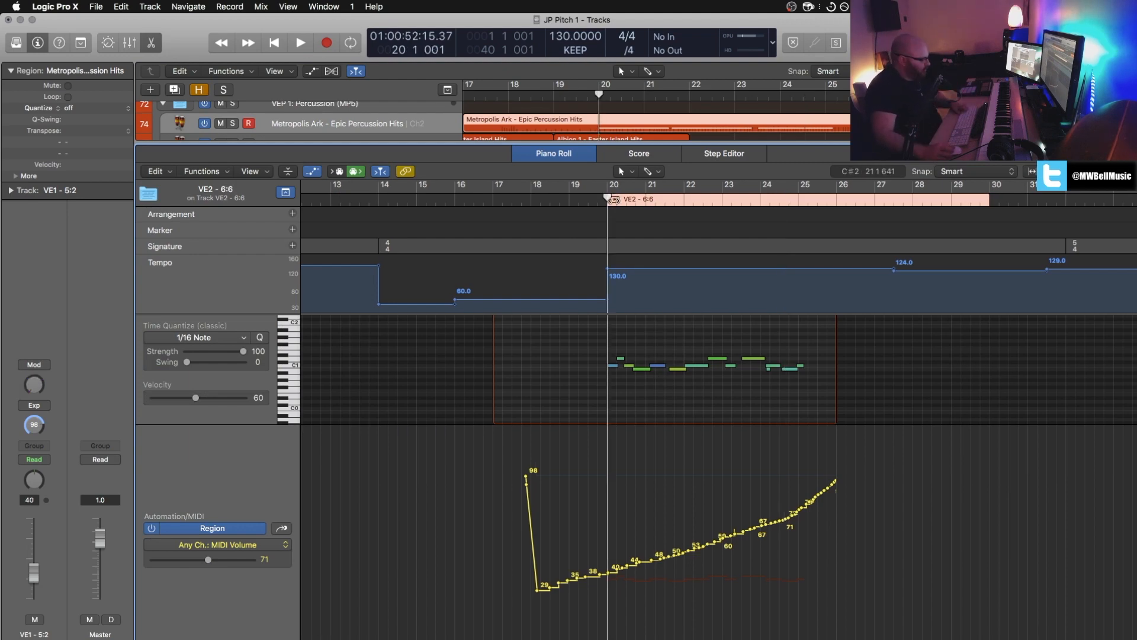
key(x)
key(x)
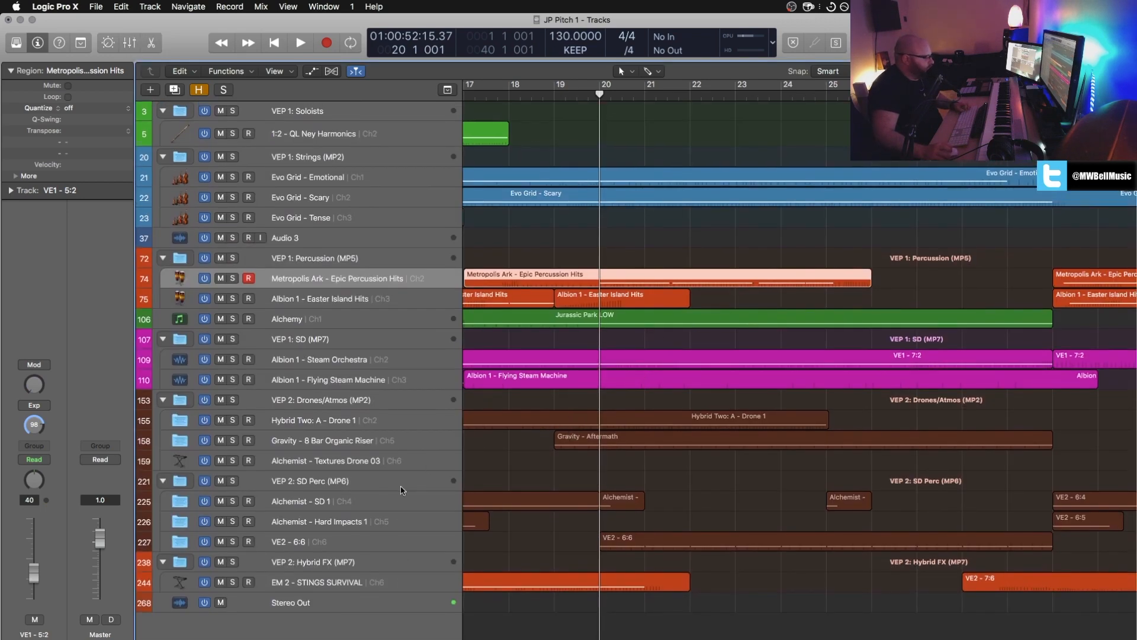
Step: Open the Hybrid Two: A - Drone 1 region in the Piano Roll and play it soloed in a loop from its start at bar 9
scroll(651, 483, left, 2)
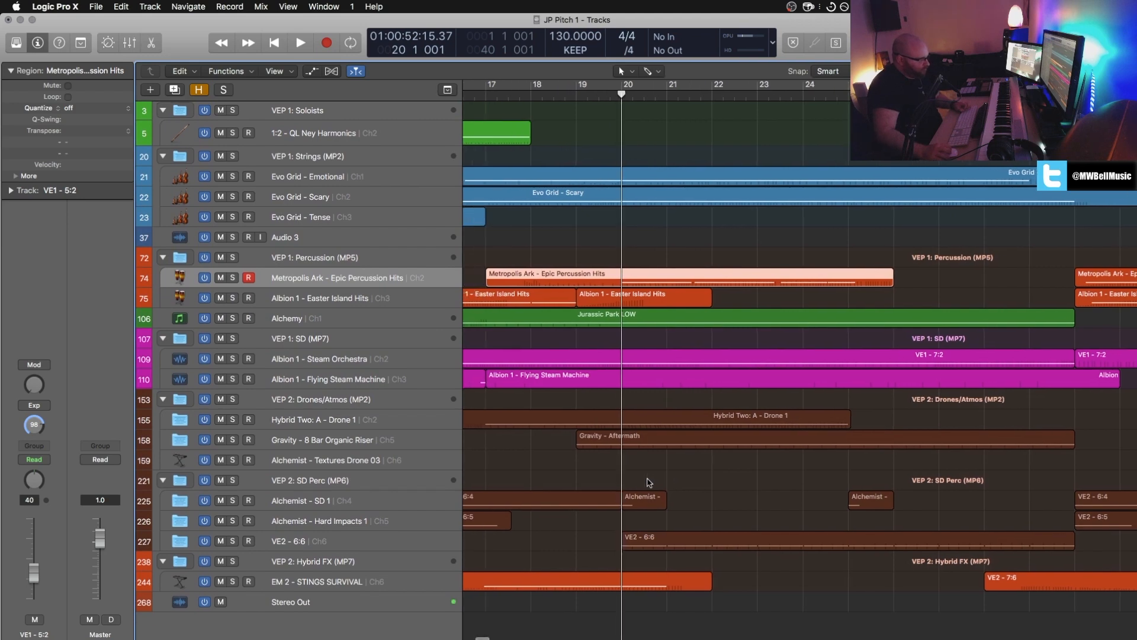
click(728, 419)
scroll(592, 424, left, 10)
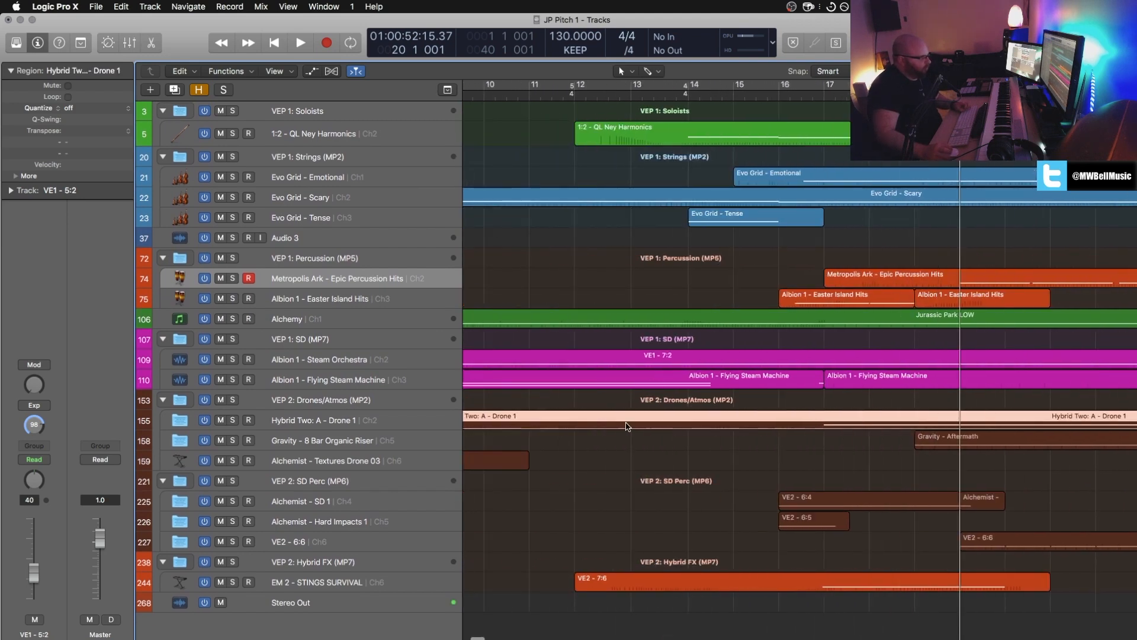
double_click(626, 424)
drag(575, 201, 608, 200)
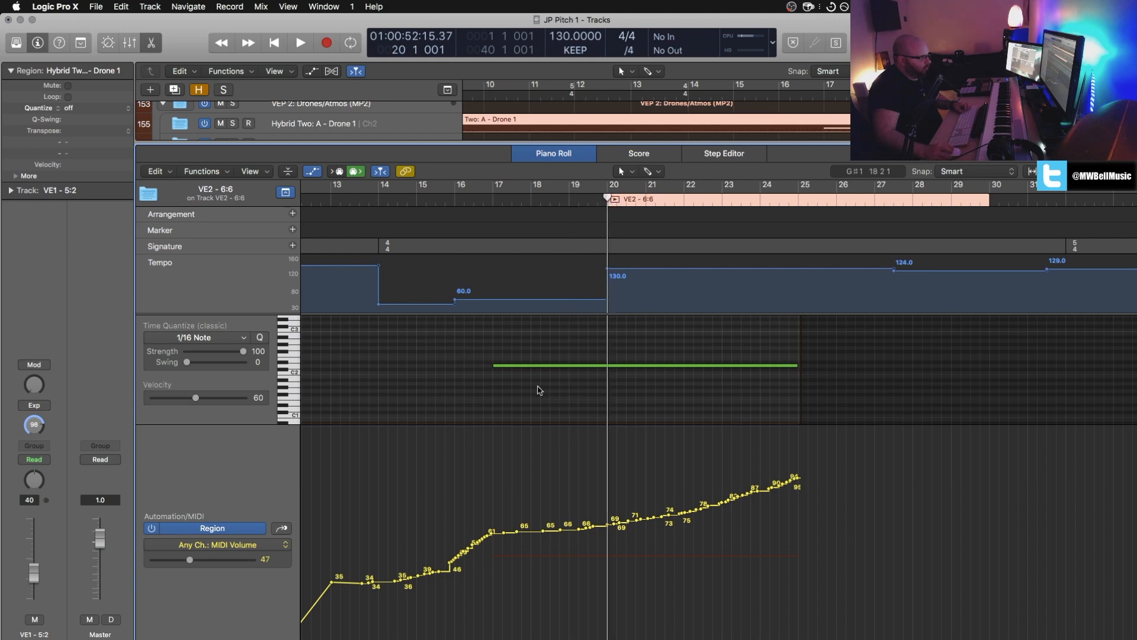
click(543, 372)
scroll(416, 213, left, 10)
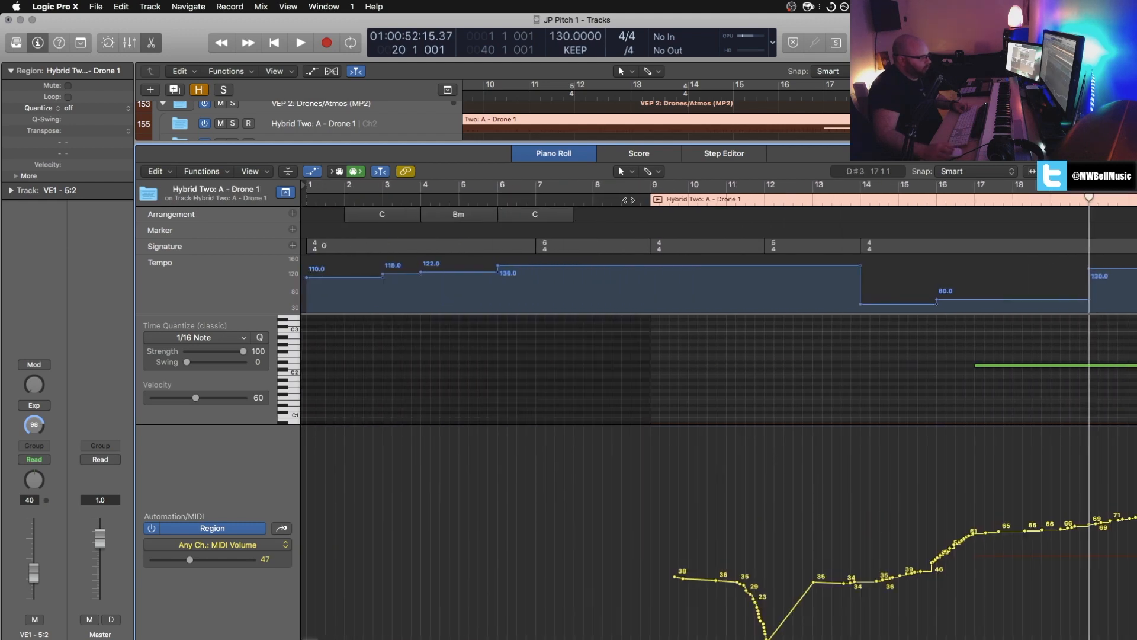
click(657, 200)
click(689, 201)
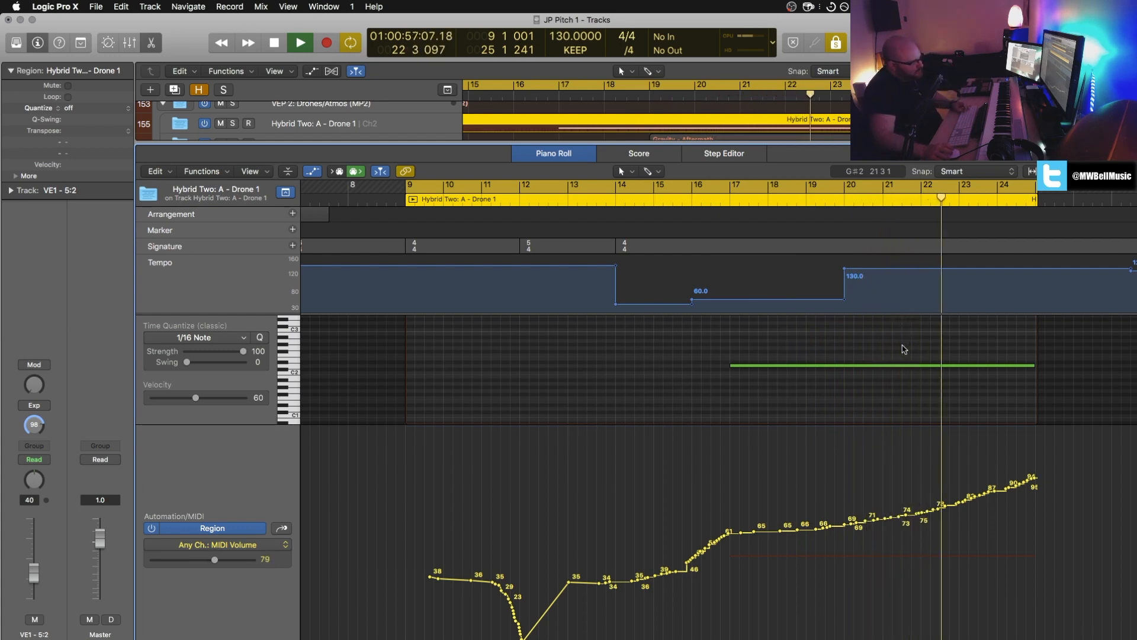
Step: Turn off solo, end the looped playback of the Hybrid Two: A - Drone 1 region and close the Piano Roll
click(836, 43)
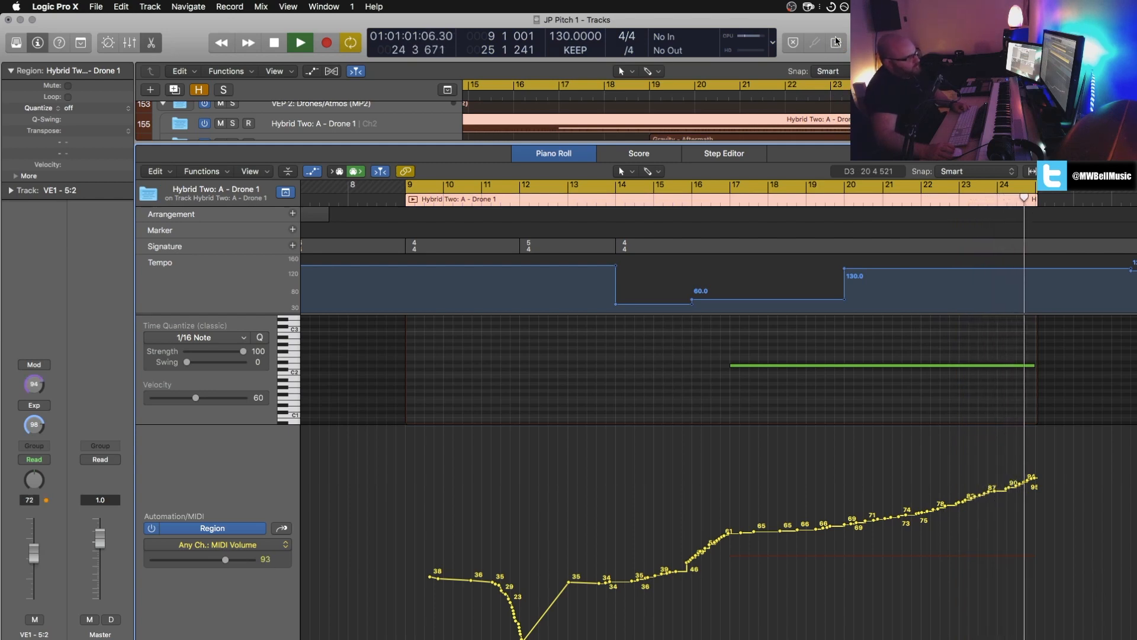
key(c)
key(space)
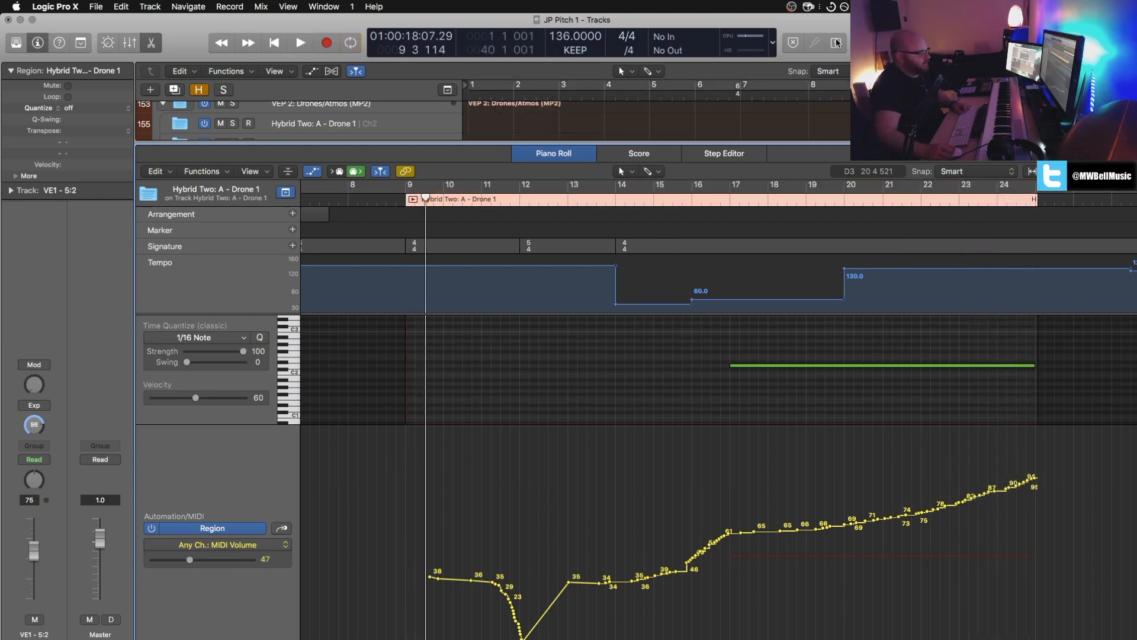
key(x)
key(x)
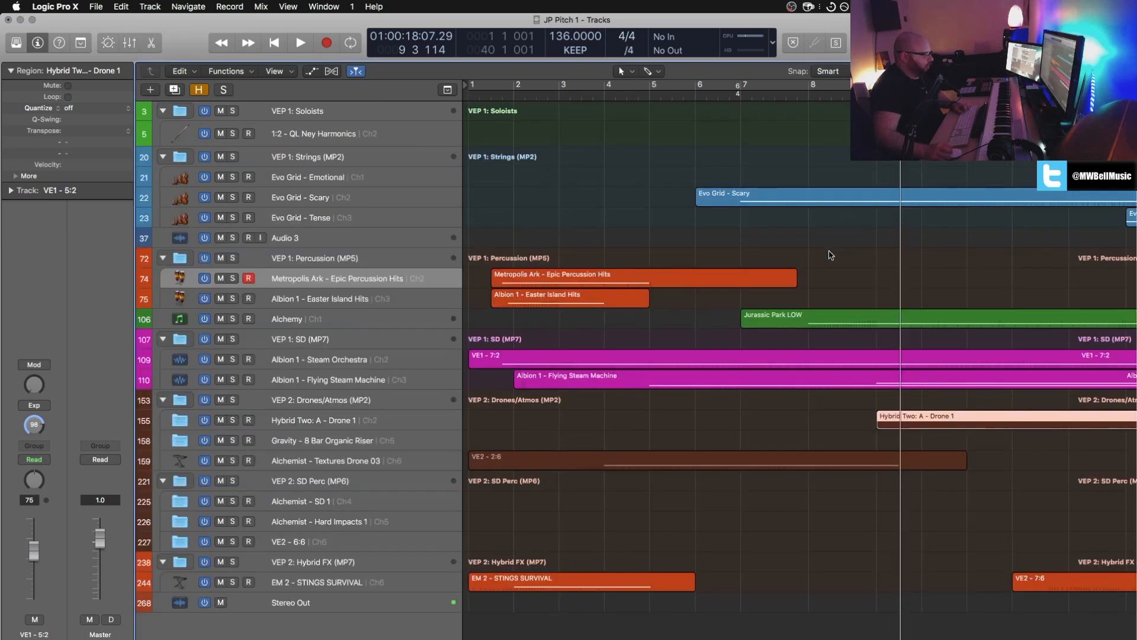
Step: Open the EM 2 - STINGS SURVIVAL region in the Piano Roll and play it in a loop from bar 1 to bar 6
scroll(898, 413, right, 3)
scroll(899, 412, left, 4)
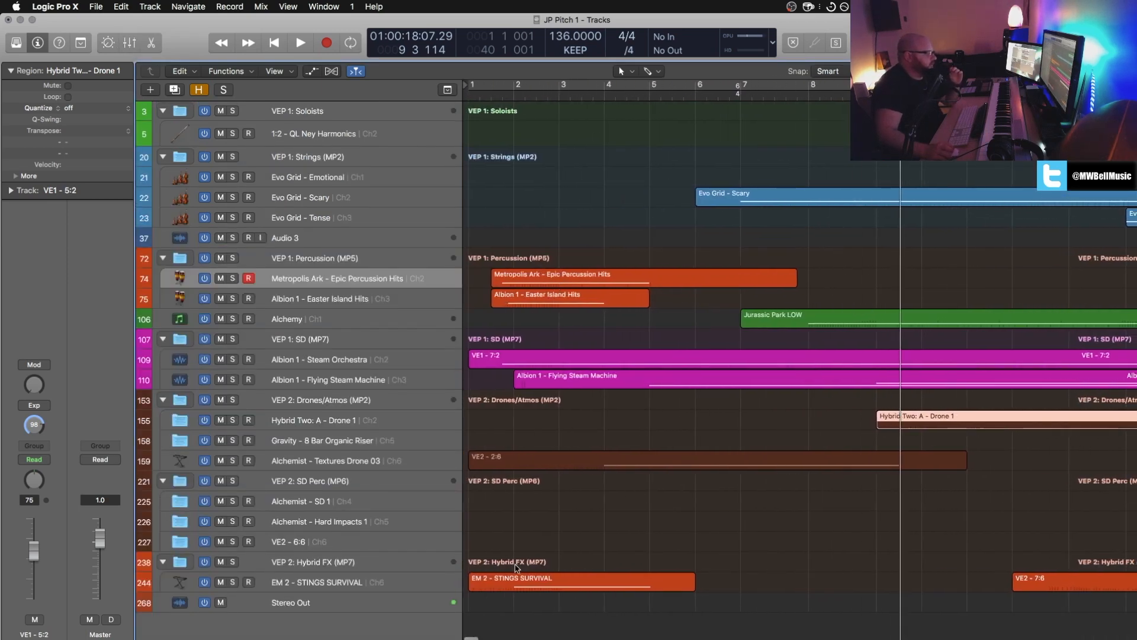
click(516, 581)
key(p)
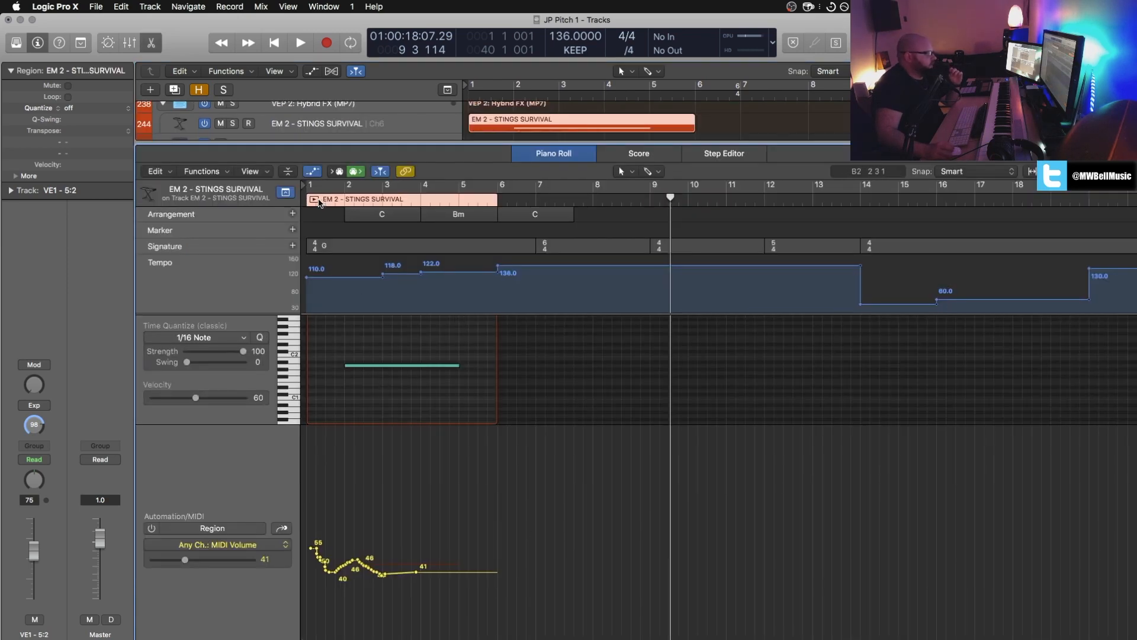
key(super+u)
key(space)
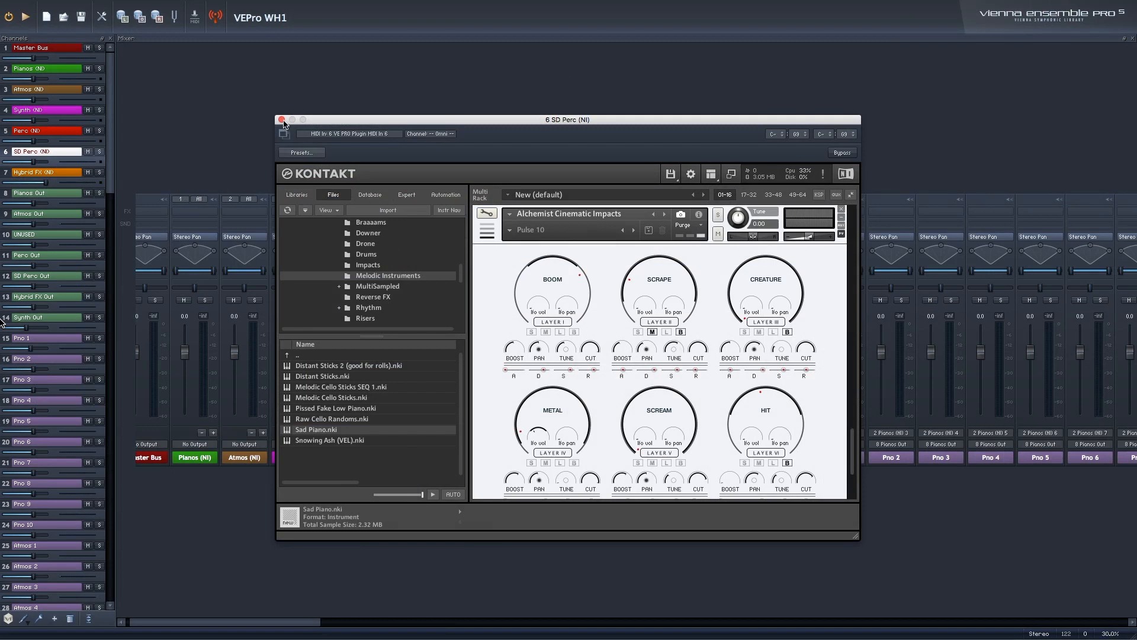
Step: In the VEPro WH1 mixer, replace the SD Perc (NI) rack with the Hybrid FX (NI) channel's Kontakt rack, check it and close it
click(281, 121)
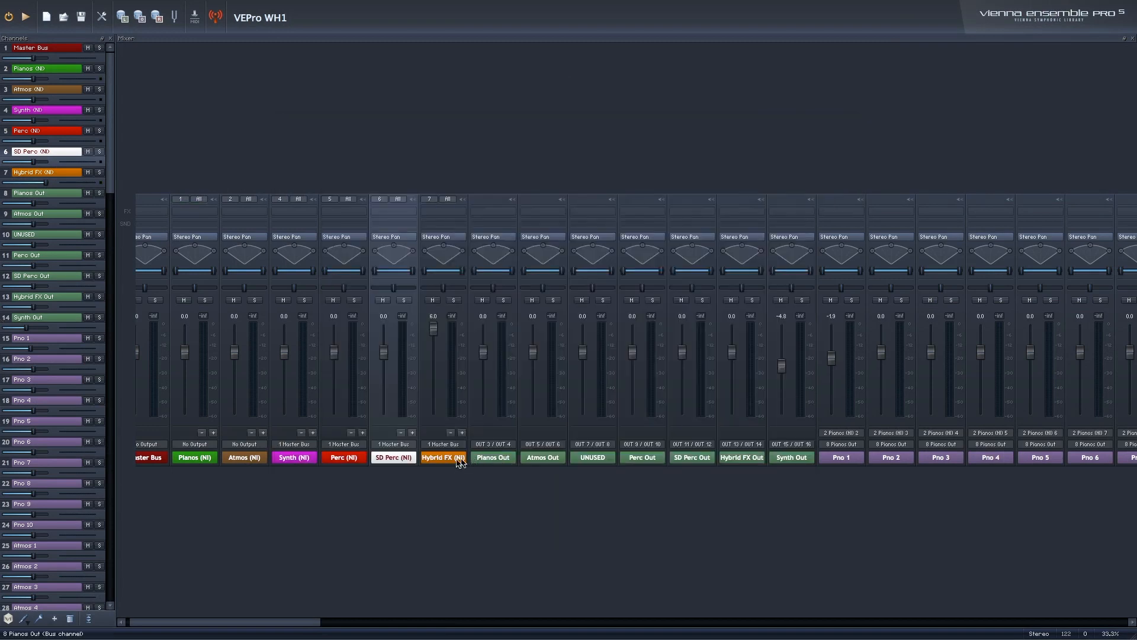
double_click(452, 462)
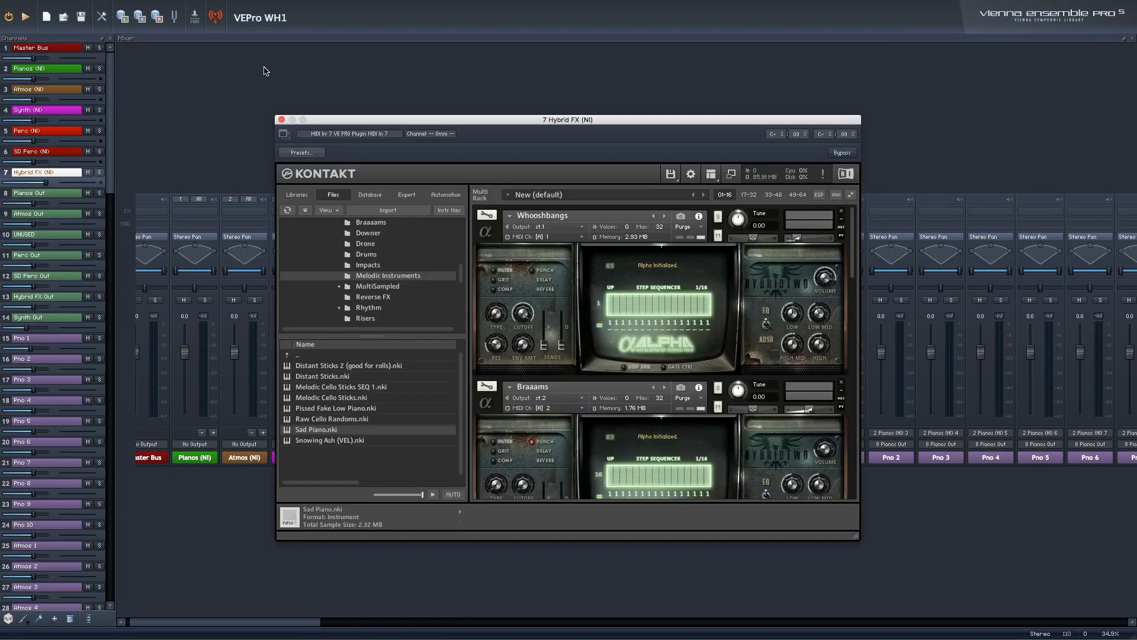
click(282, 121)
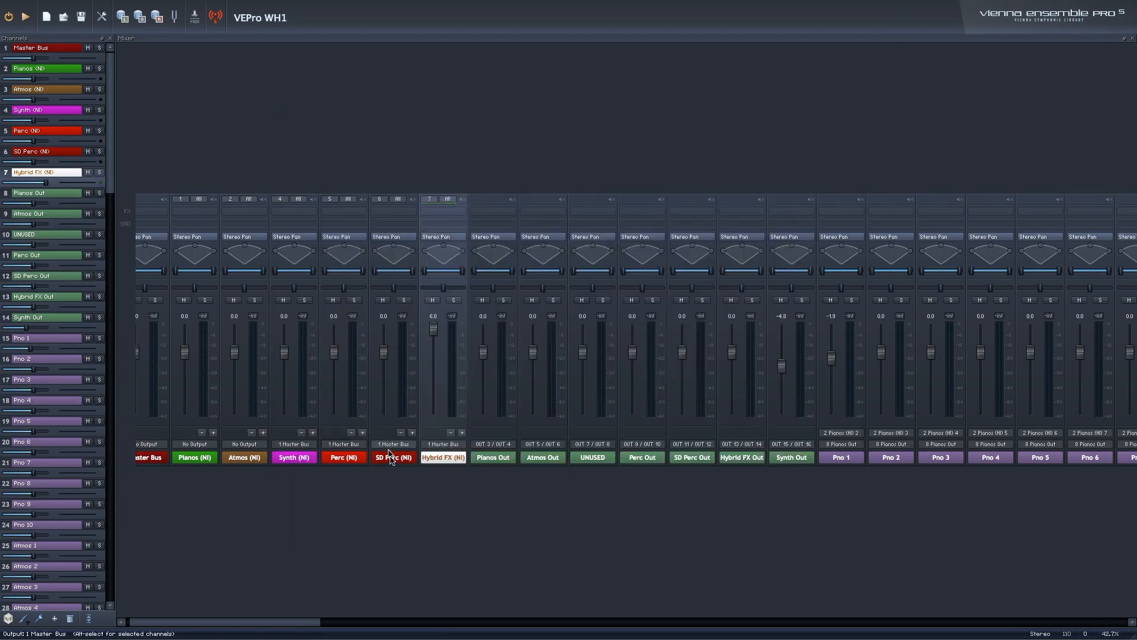
Step: Open the Atmos (NI) channel's Kontakt rack, look through its loaded instruments and close the rack
click(348, 464)
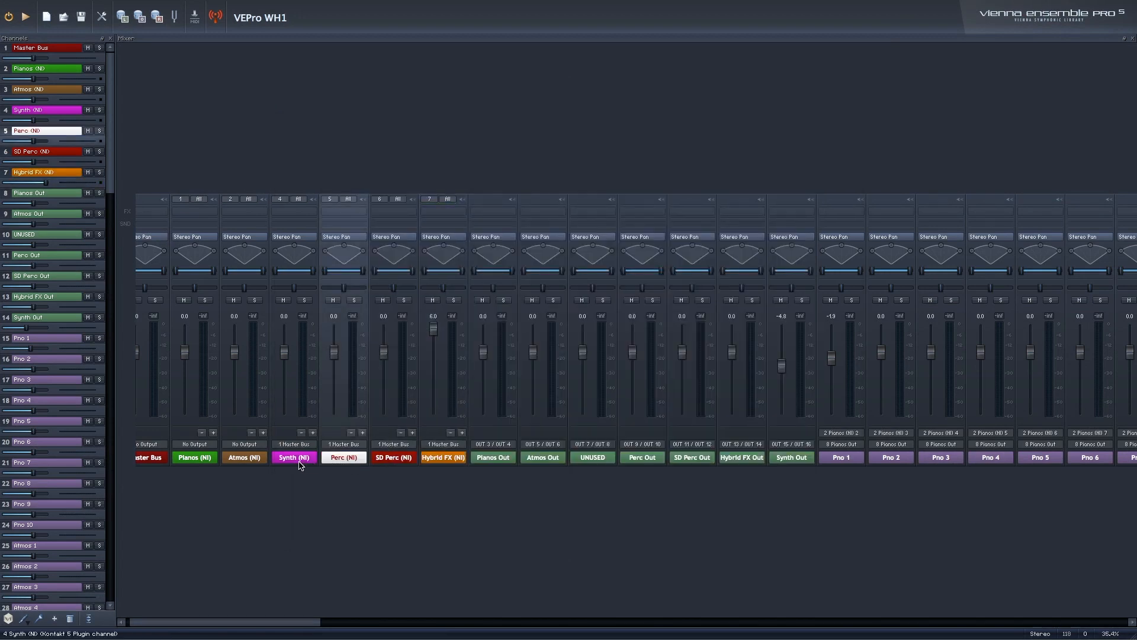
click(295, 463)
double_click(270, 468)
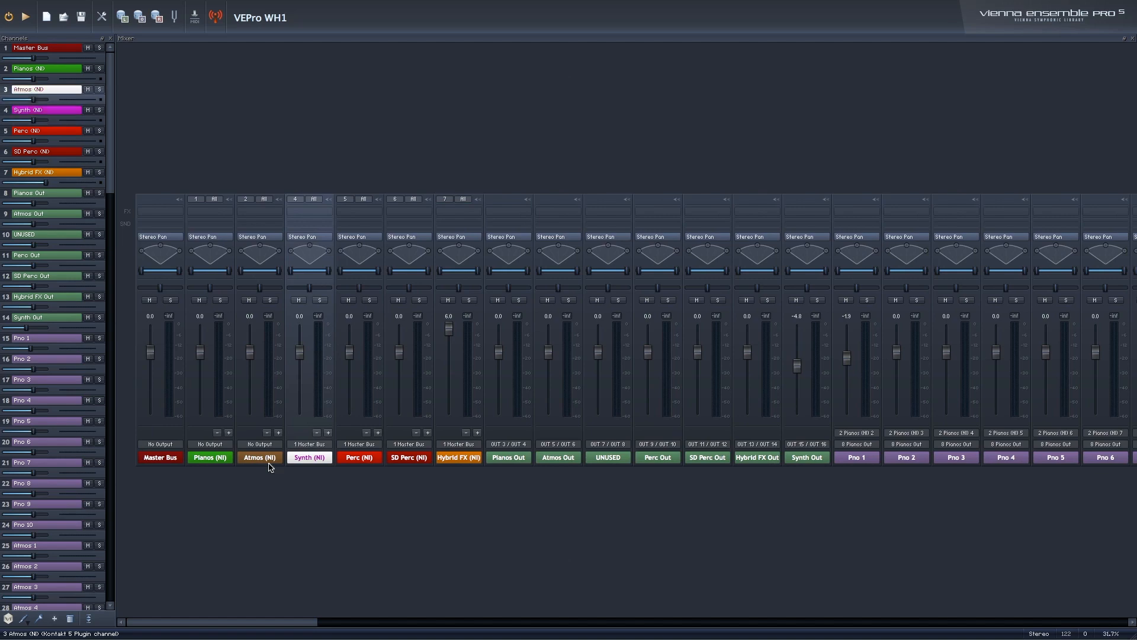
scroll(579, 337, down, 2)
scroll(578, 336, down, 4)
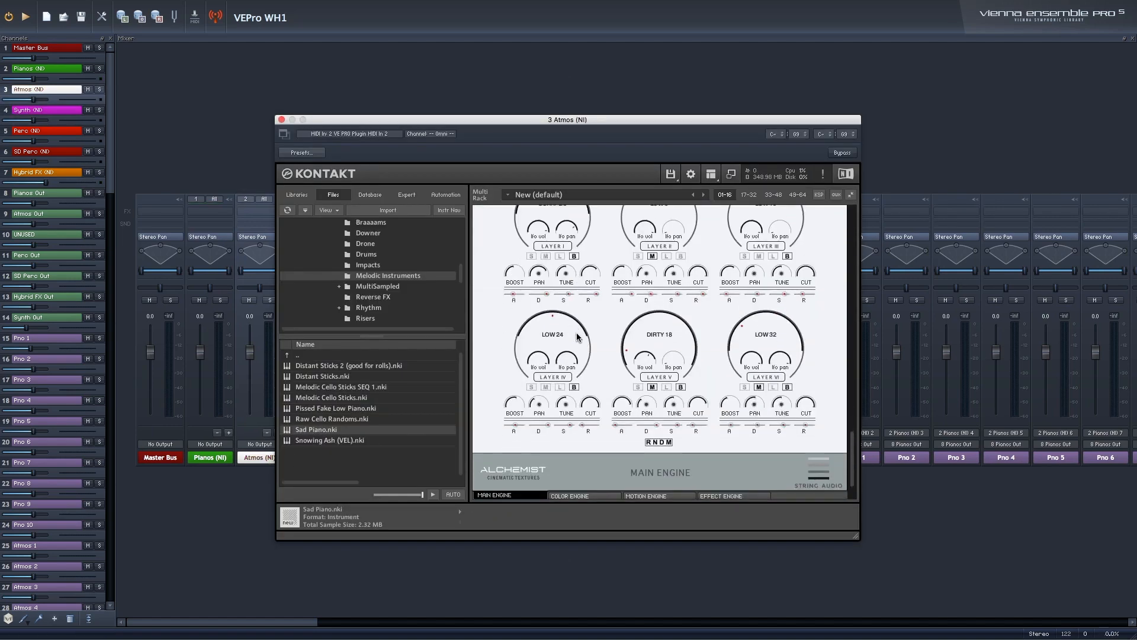
scroll(579, 336, down, 5)
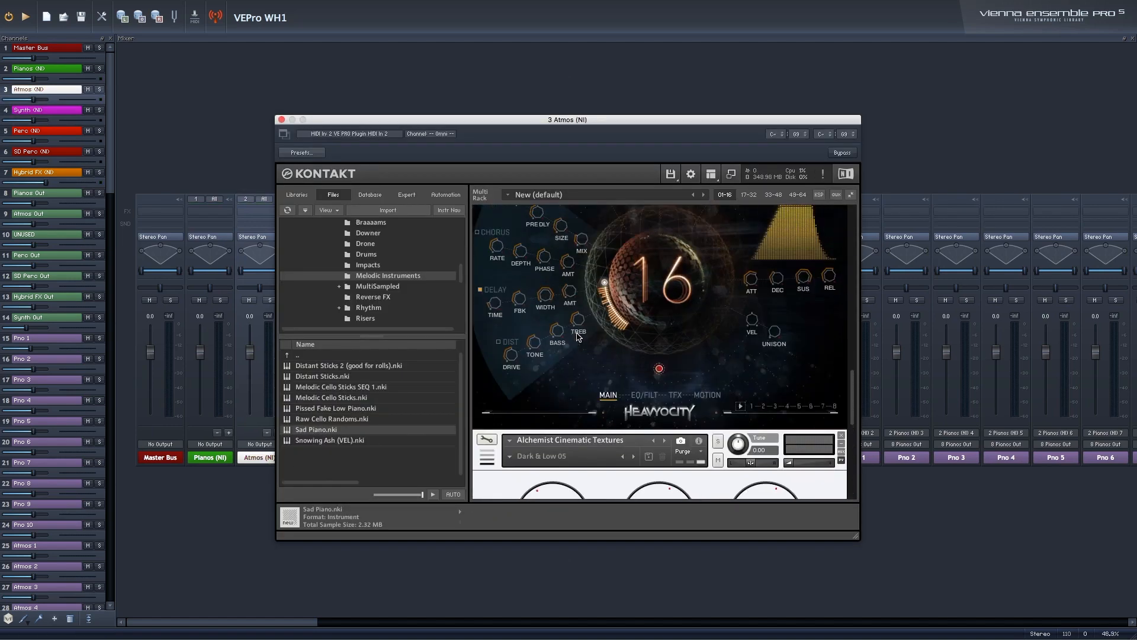
scroll(578, 336, up, 5)
scroll(409, 237, up, 1)
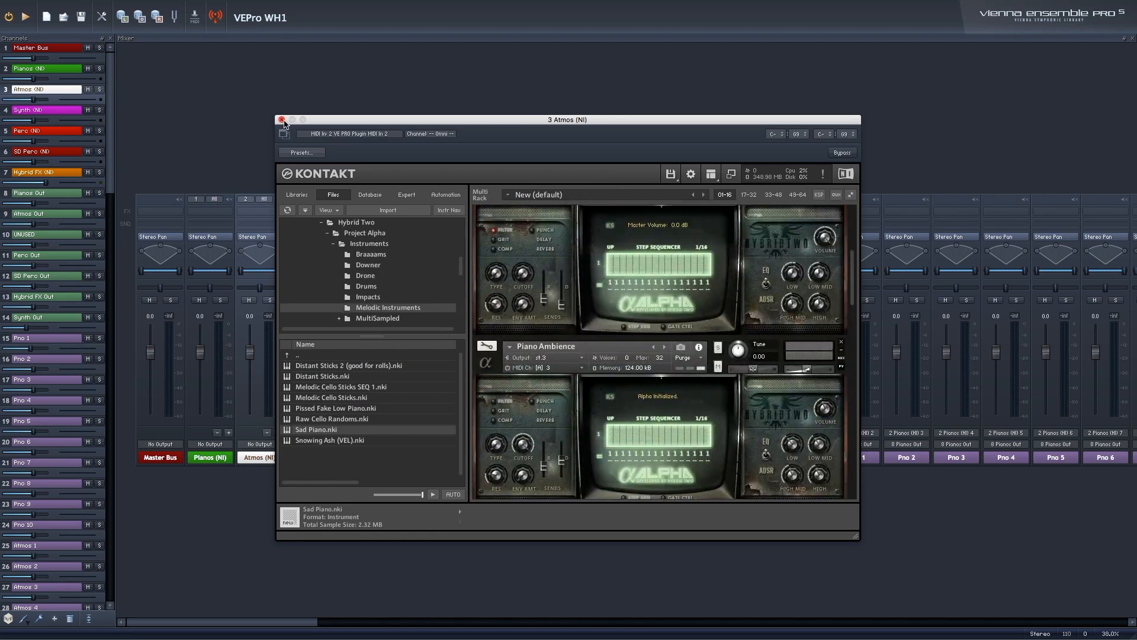
click(282, 121)
Step: Close the Strings (NI) Kontakt rack in VEPro (Local) and return to the VEPro WH1 mixer
scroll(599, 525, right, 10)
scroll(601, 526, left, 10)
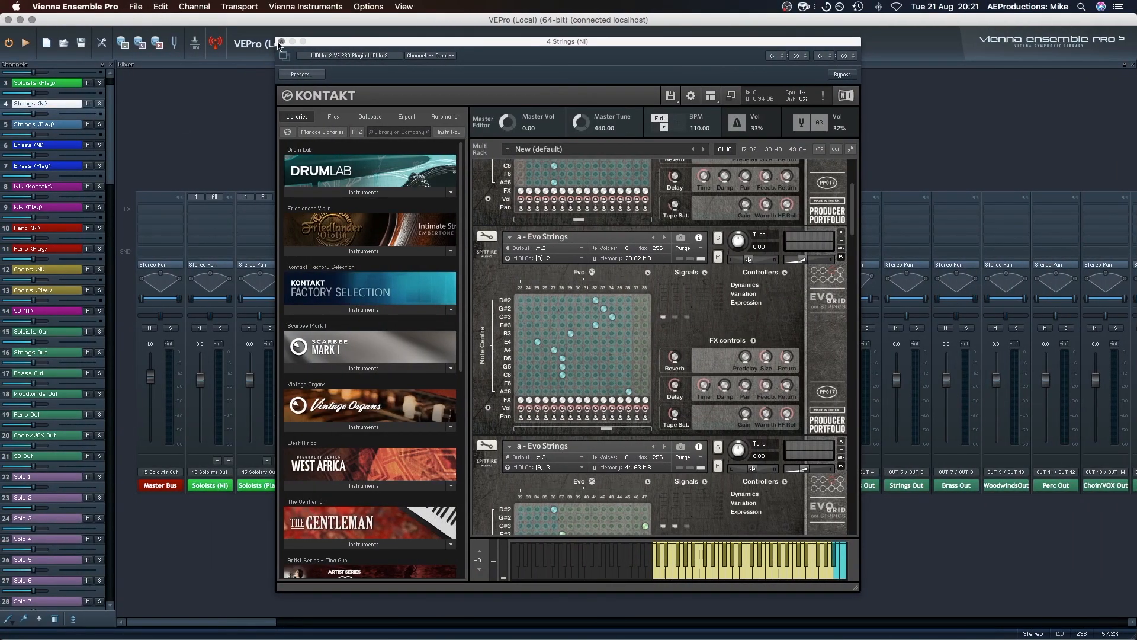
click(282, 42)
key(ctrl+Right)
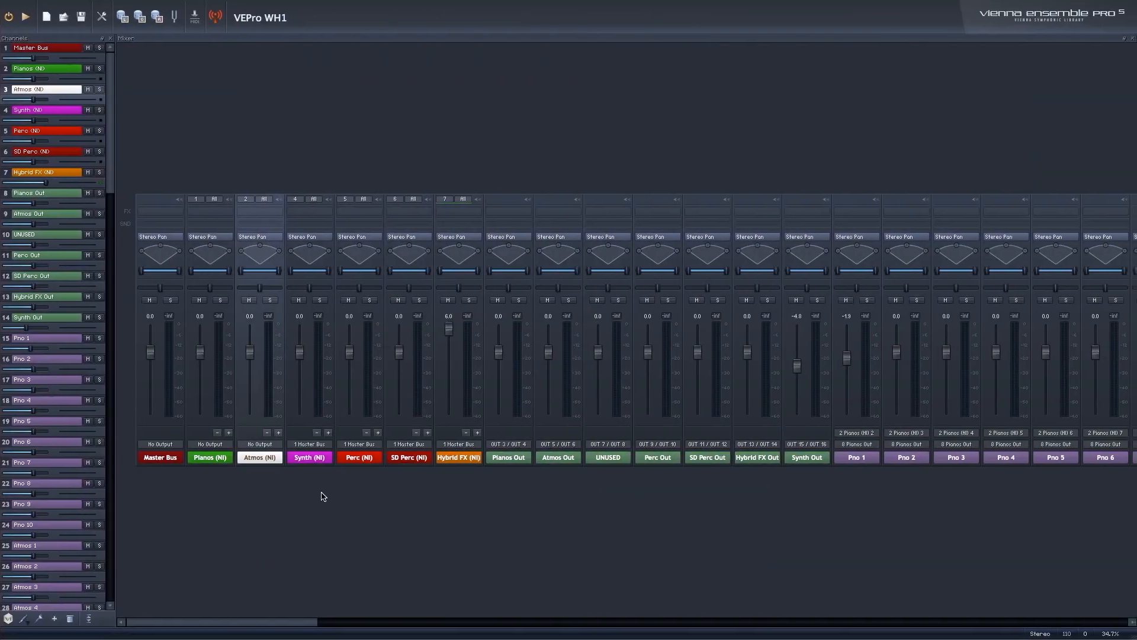
Step: Switch between the VEPro WH1 and VEPro (Local) mixers to compare their channels, ending on VEPro WH1
key(ctrl+Left)
key(ctrl+Right)
key(ctrl+Left)
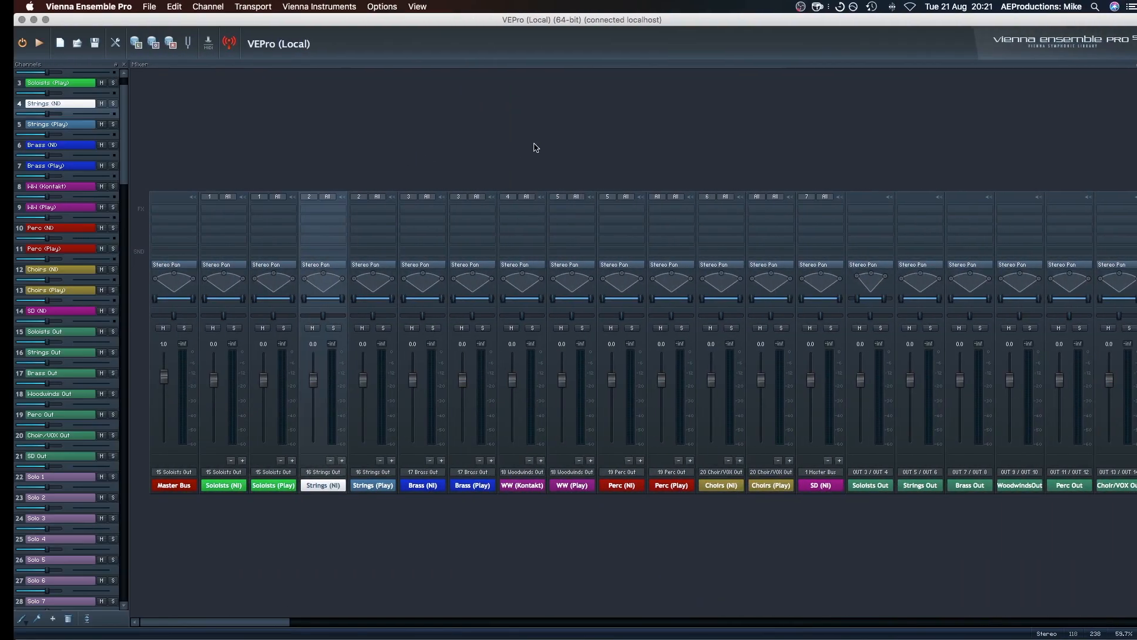
scroll(671, 514, right, 1)
scroll(670, 514, right, 5)
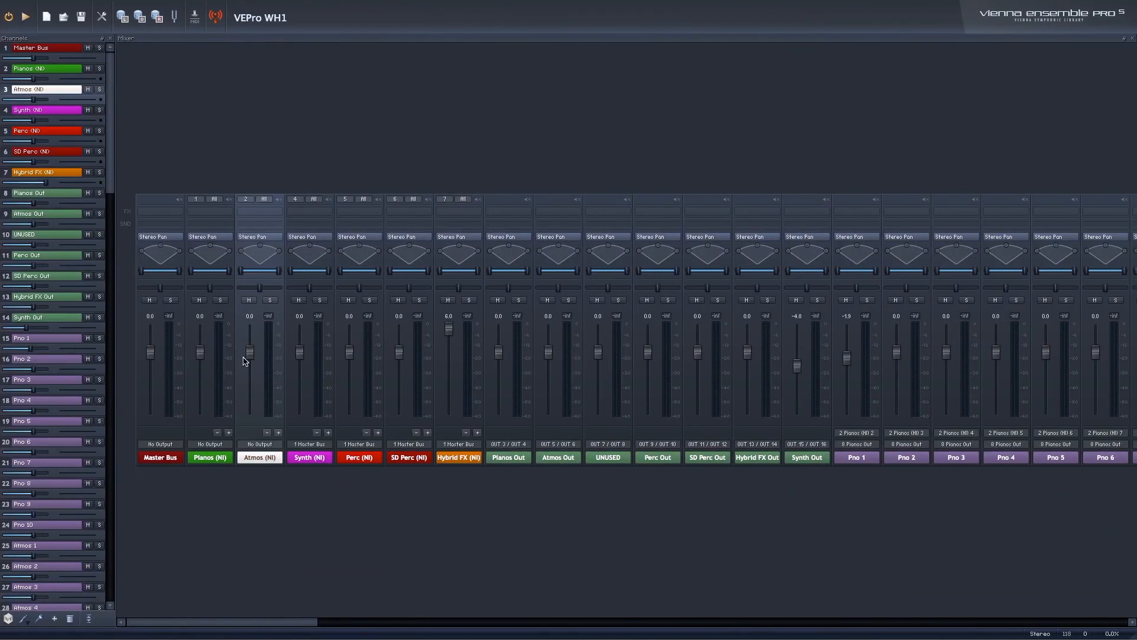
Step: Open the Hybrid FX (NI) channel's Kontakt rack and examine the STINGS Survival instrument's controls
click(460, 462)
double_click(461, 462)
scroll(601, 380, down, 5)
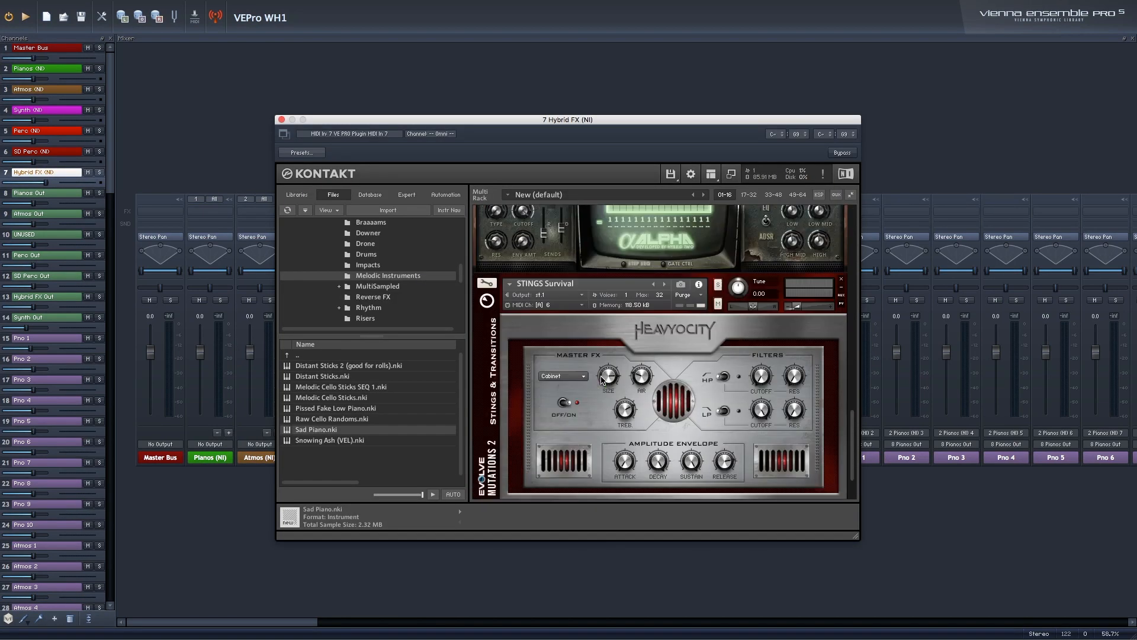
scroll(601, 380, down, 1)
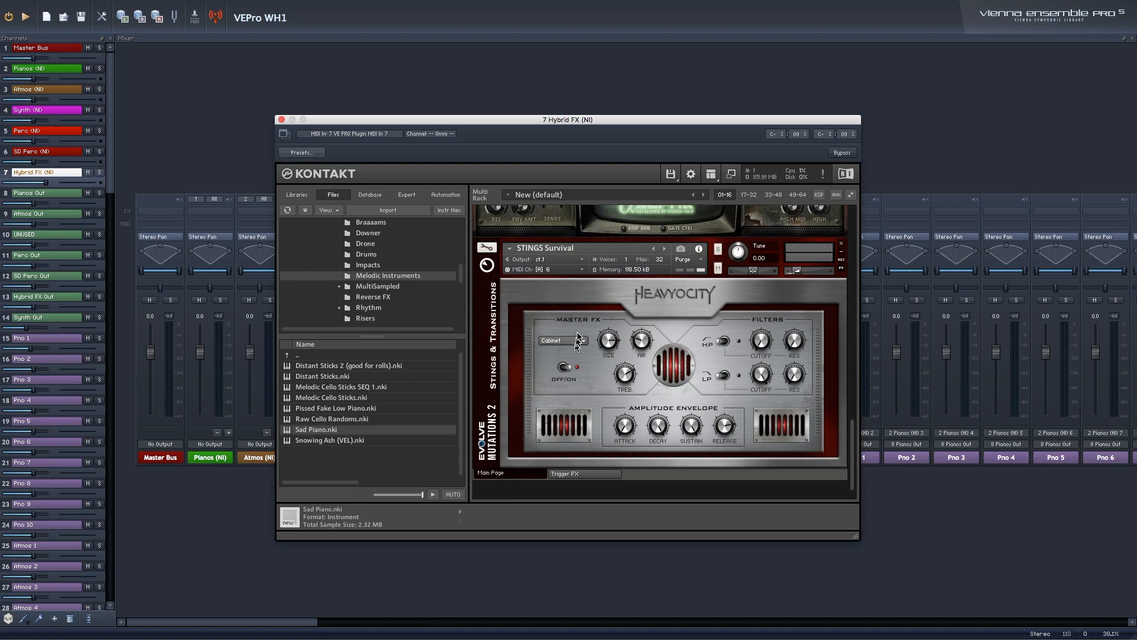
Step: Show Kontakt's installed libraries and look through the list around Evolve Mutations 2
click(314, 196)
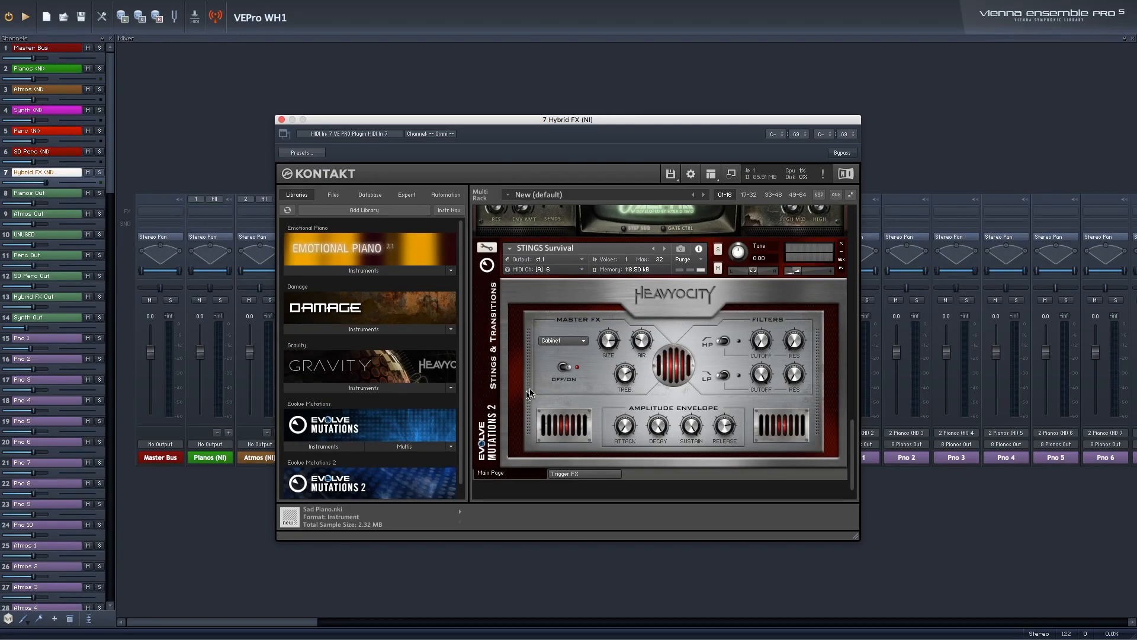
scroll(802, 249, down, 1)
scroll(681, 303, down, 1)
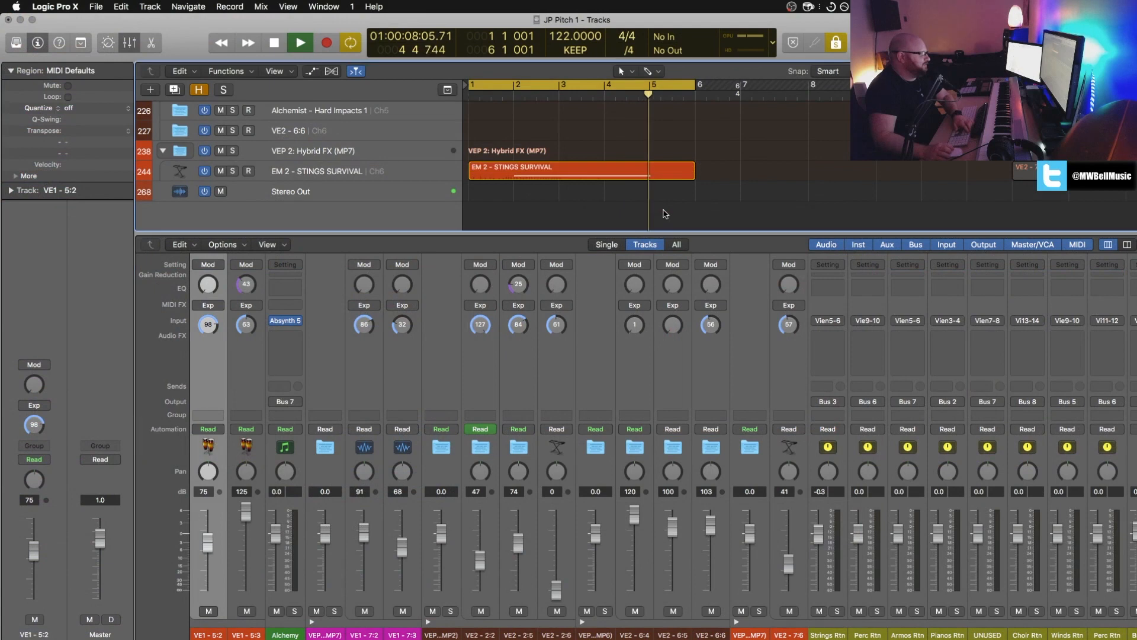
Step: Switch to the JP Pitch 1 Tracks window in Logic Pro X, hide the mixer and look over the regions from bar 1 to bar 36
key(x)
key(space)
scroll(678, 529, right, 2)
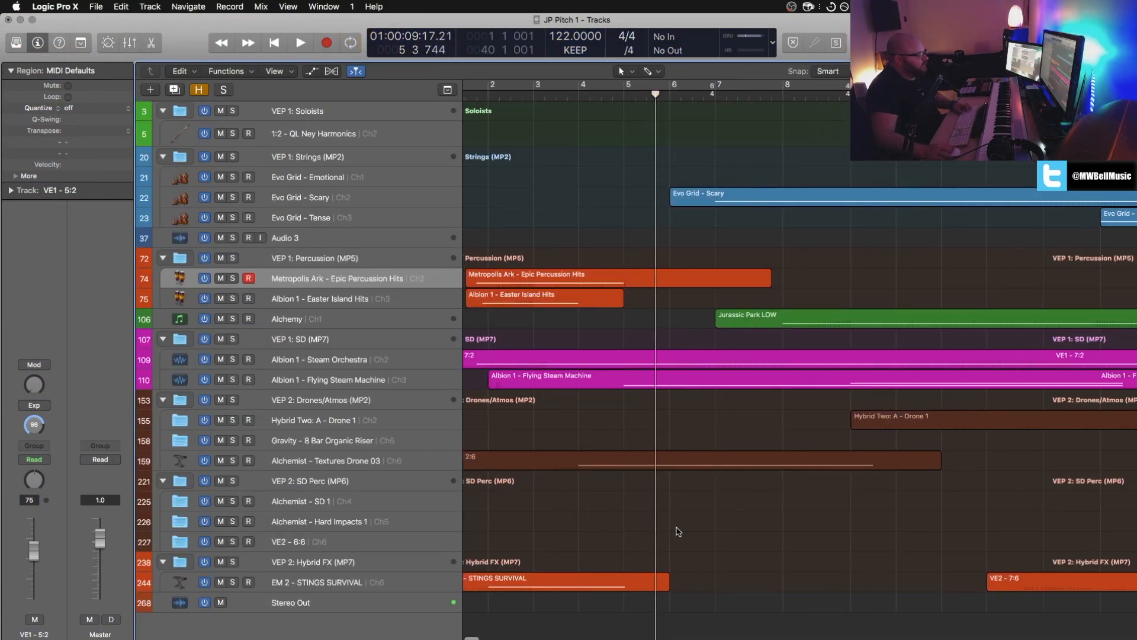
scroll(678, 528, right, 20)
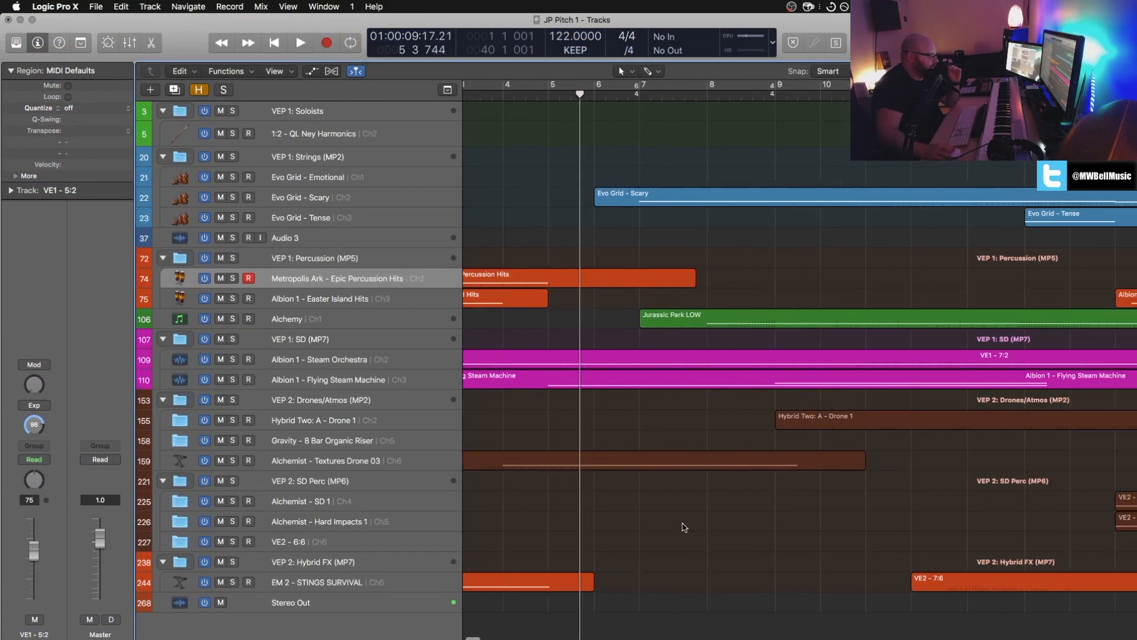
scroll(685, 526, right, 20)
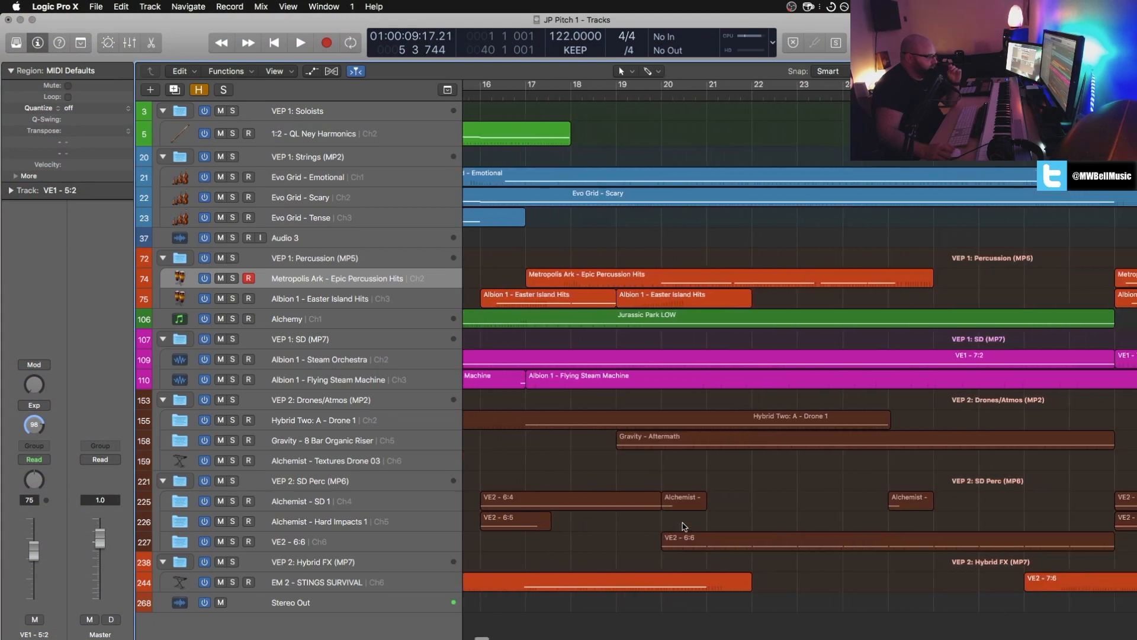
scroll(718, 522, right, 20)
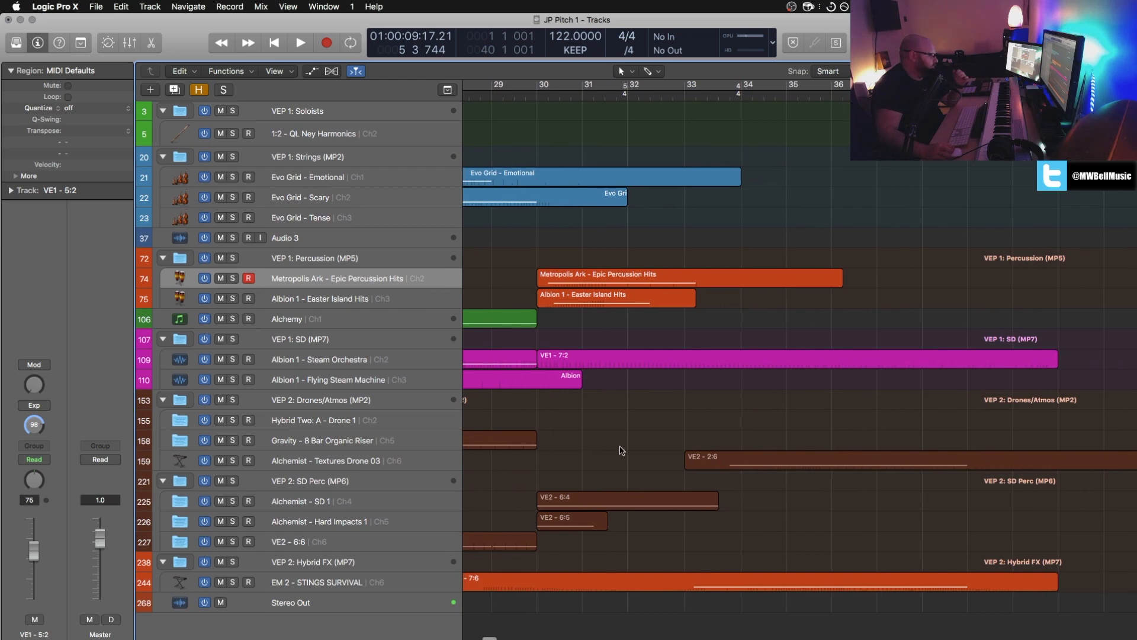
scroll(618, 468, left, 3)
scroll(620, 450, left, 20)
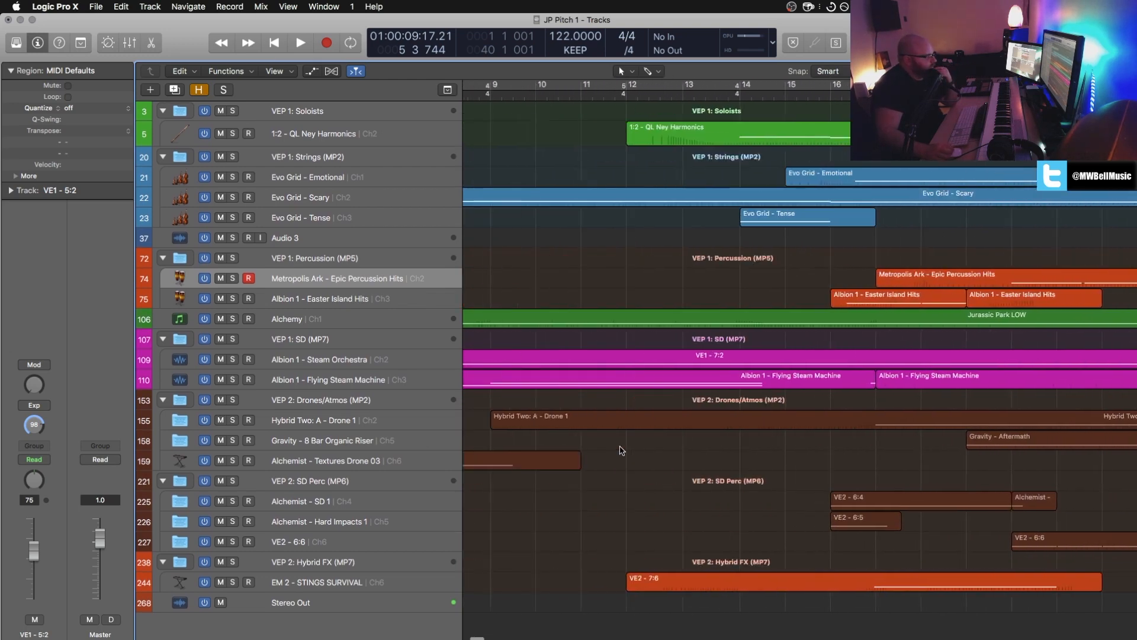
scroll(549, 213, left, 10)
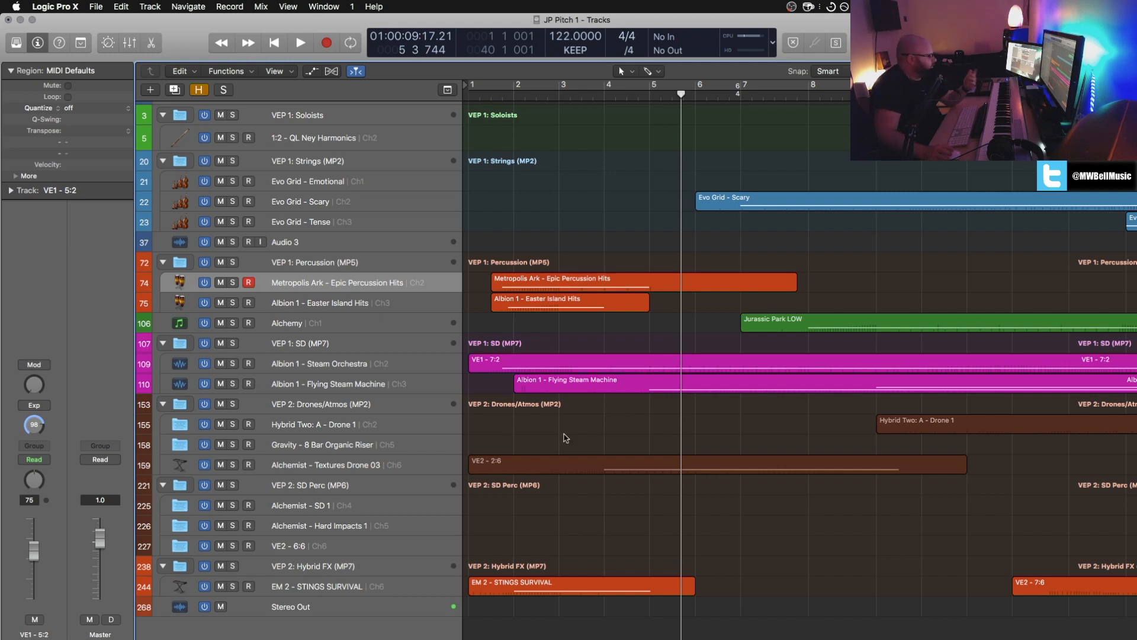
scroll(636, 454, right, 10)
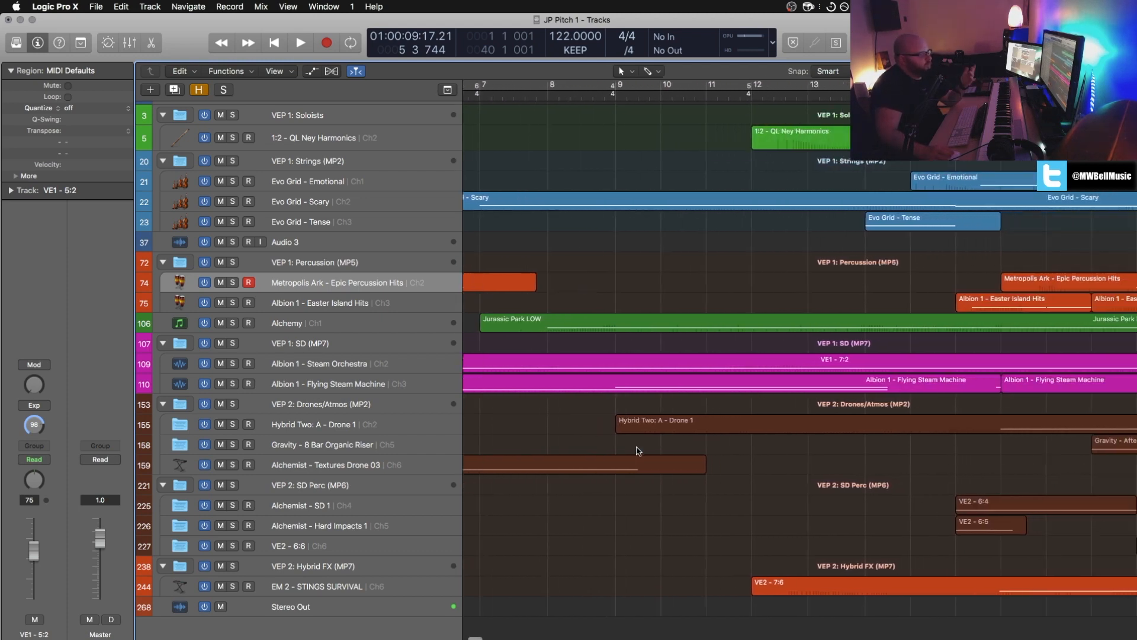
scroll(638, 452, right, 4)
scroll(638, 451, left, 10)
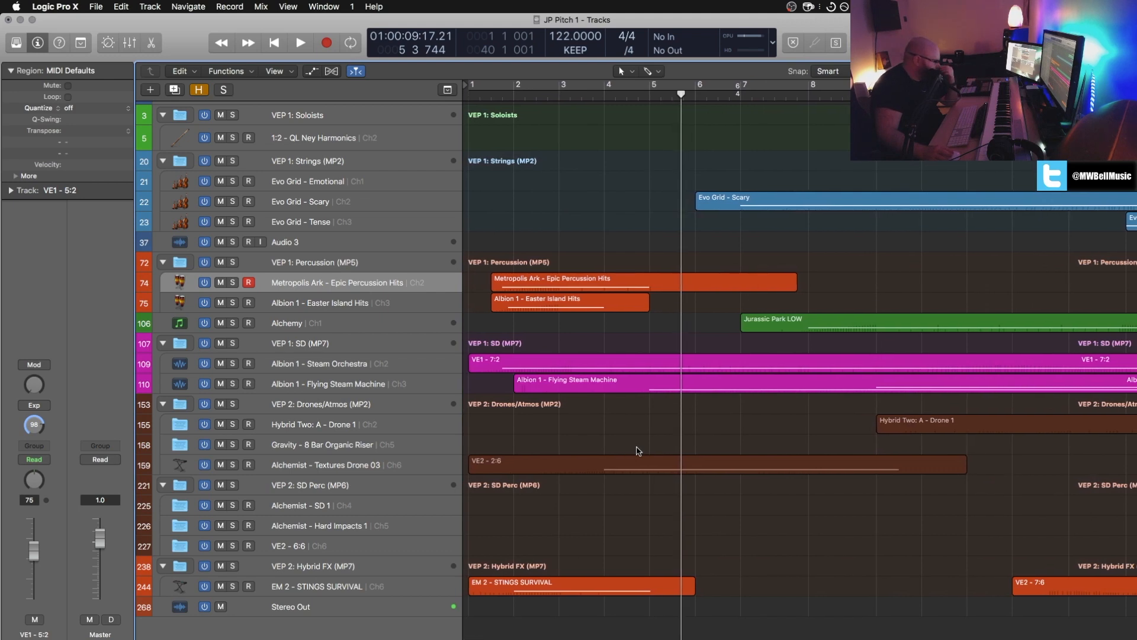
scroll(639, 451, up, 2)
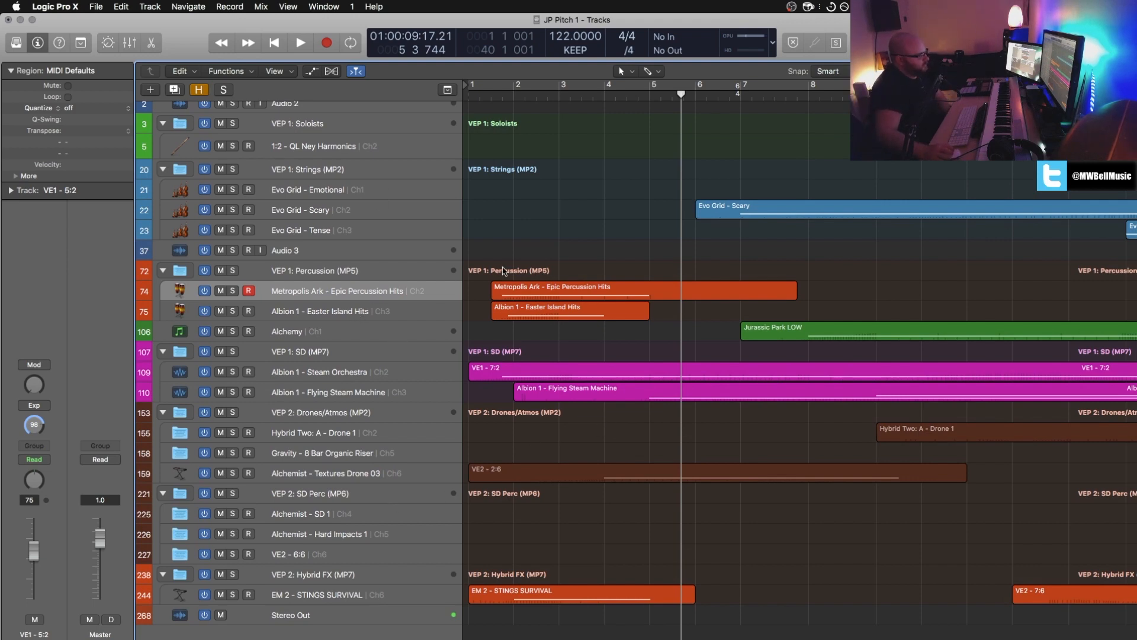
scroll(556, 271, right, 4)
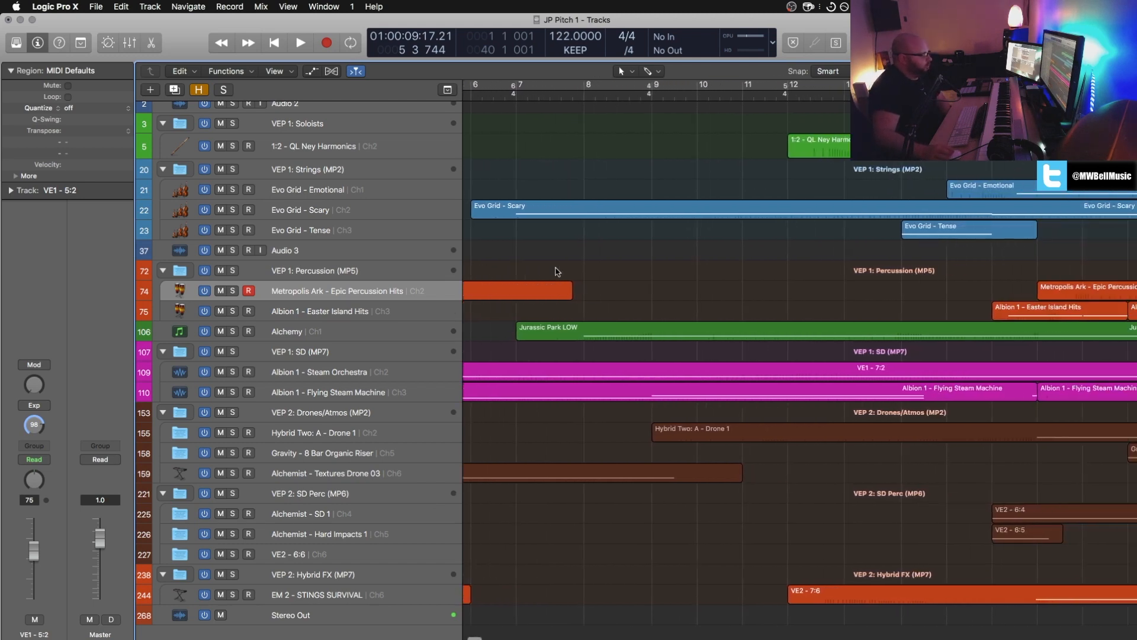
scroll(557, 271, left, 4)
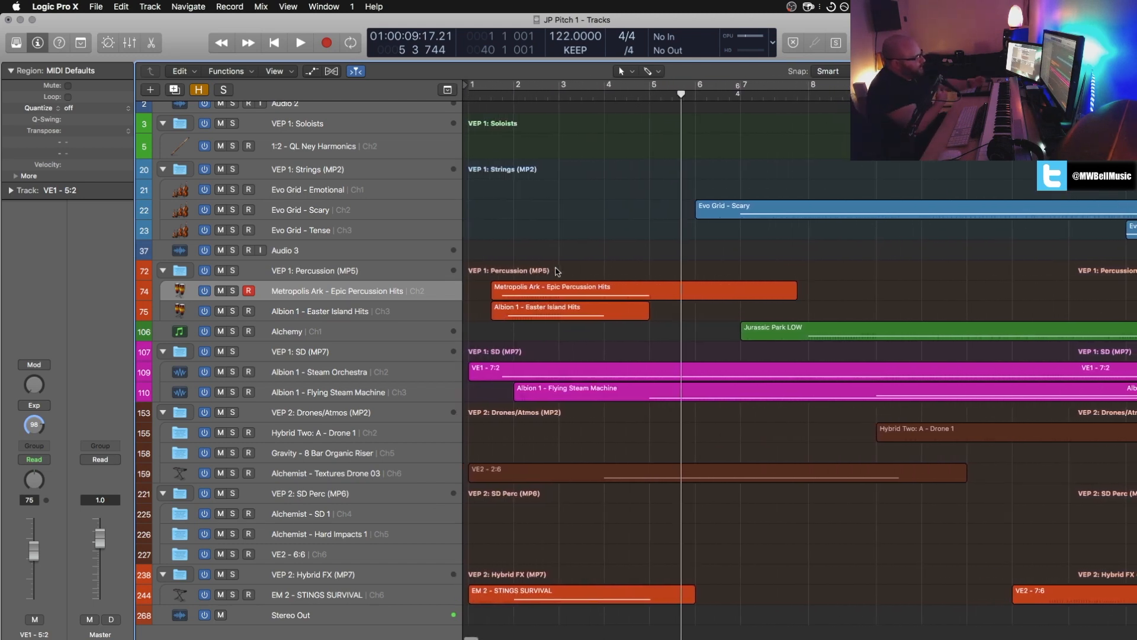